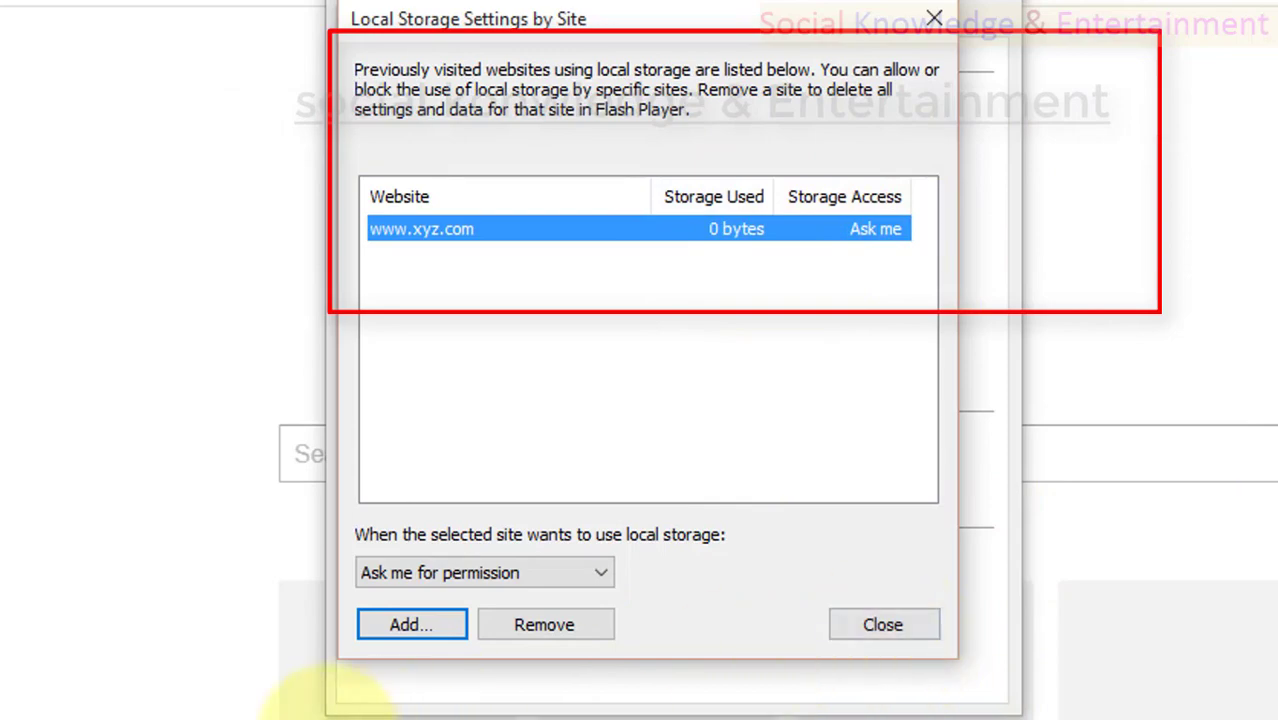
Review the permission choices for adding a website's local storage setting, cancel without adding, and close the per-site storage settings.
click(378, 634)
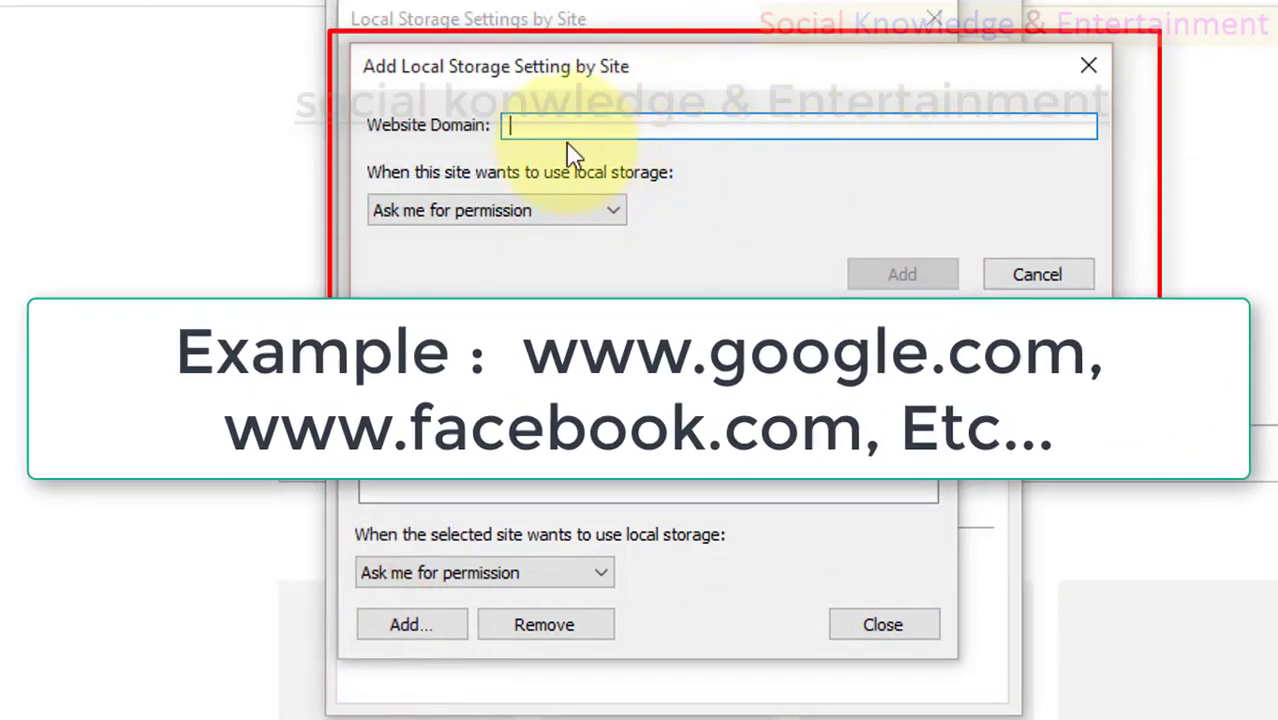
click(520, 212)
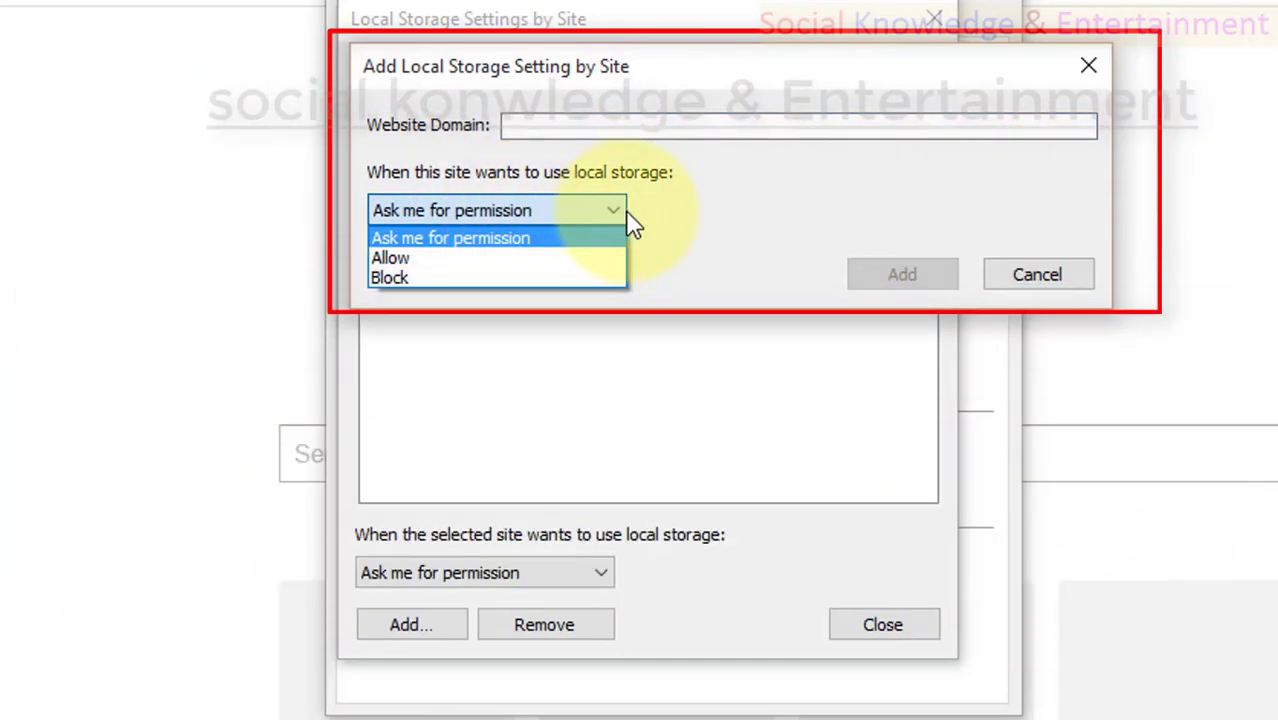
click(597, 125)
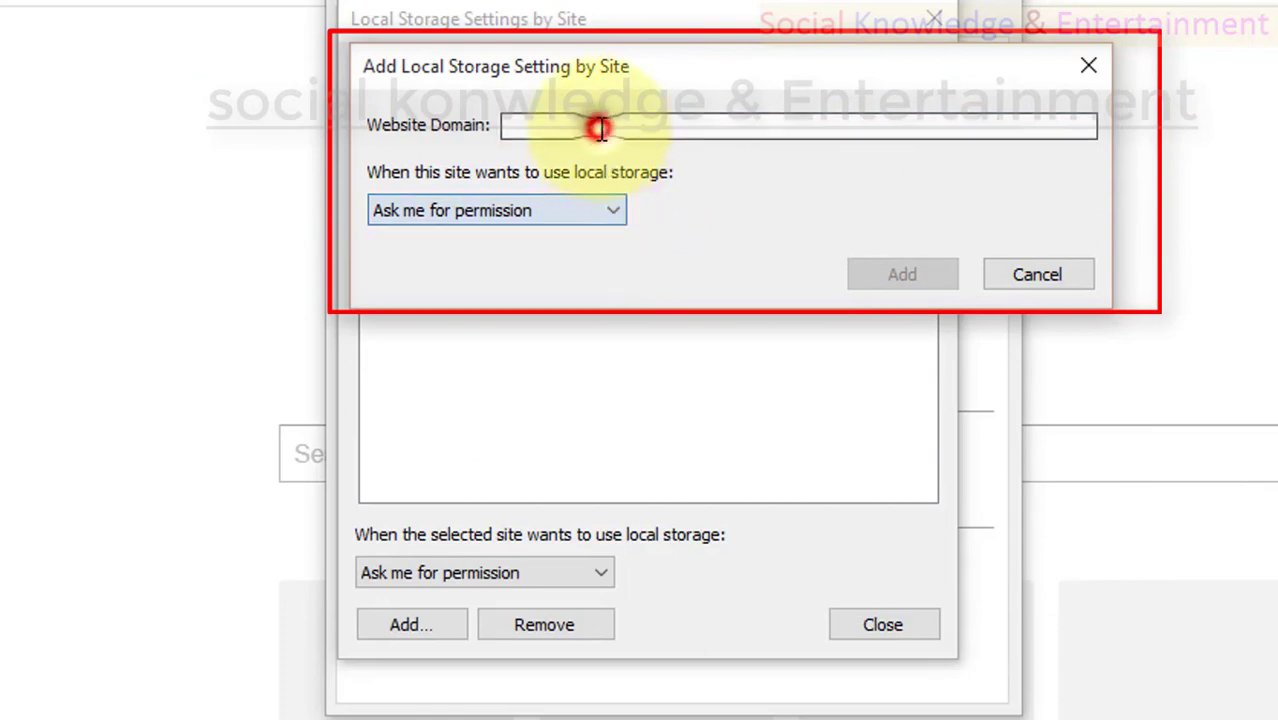
click(1005, 272)
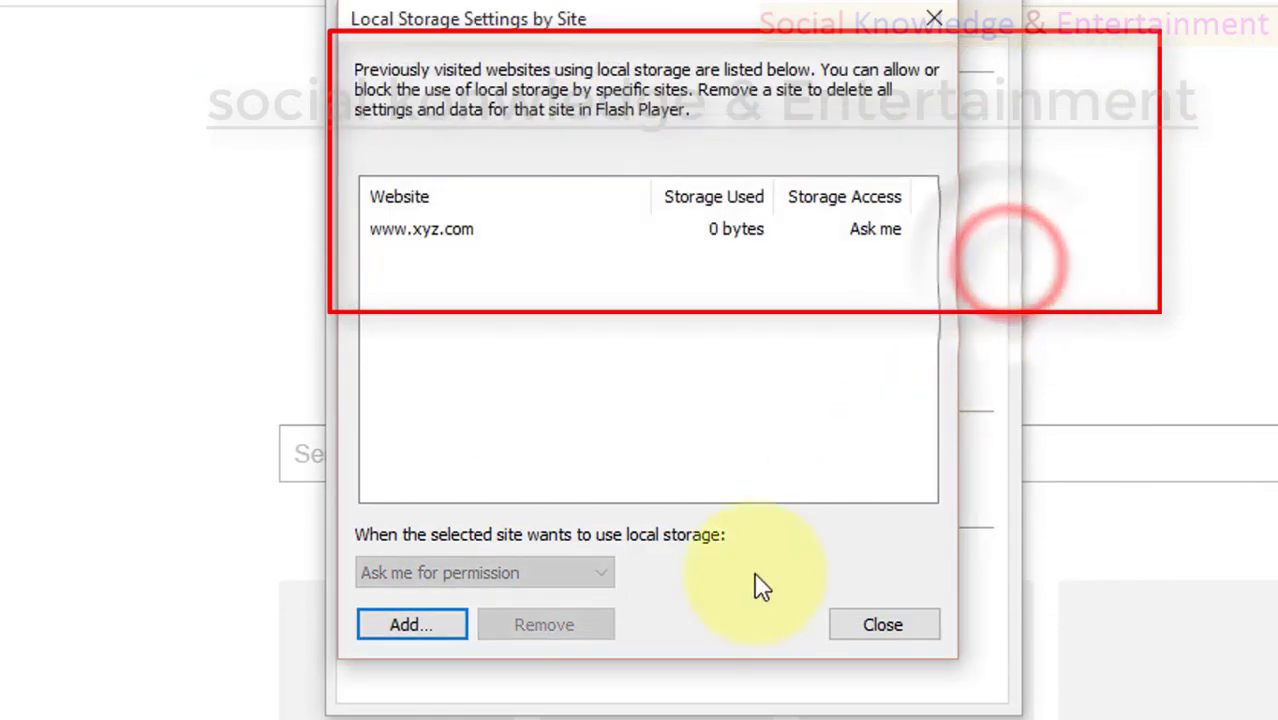
click(430, 229)
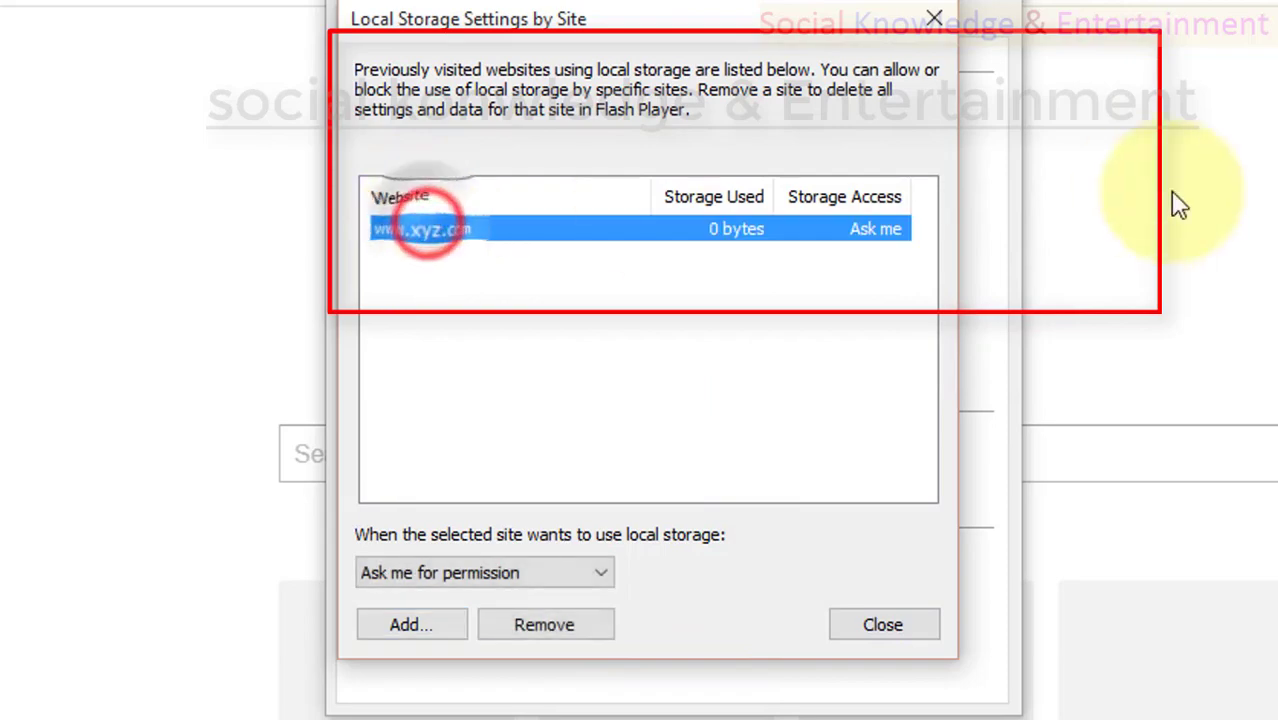
click(867, 616)
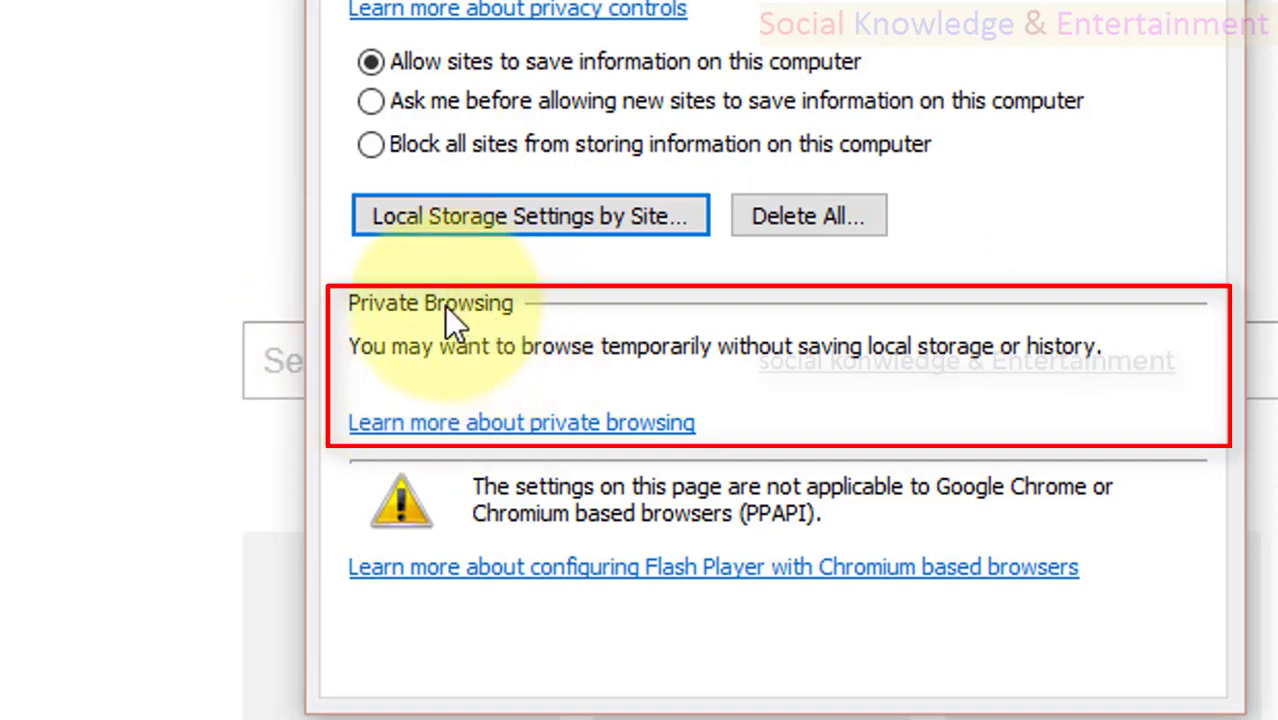
Open the help page about private browsing, then switch back to the Flash Player Settings Manager.
click(617, 432)
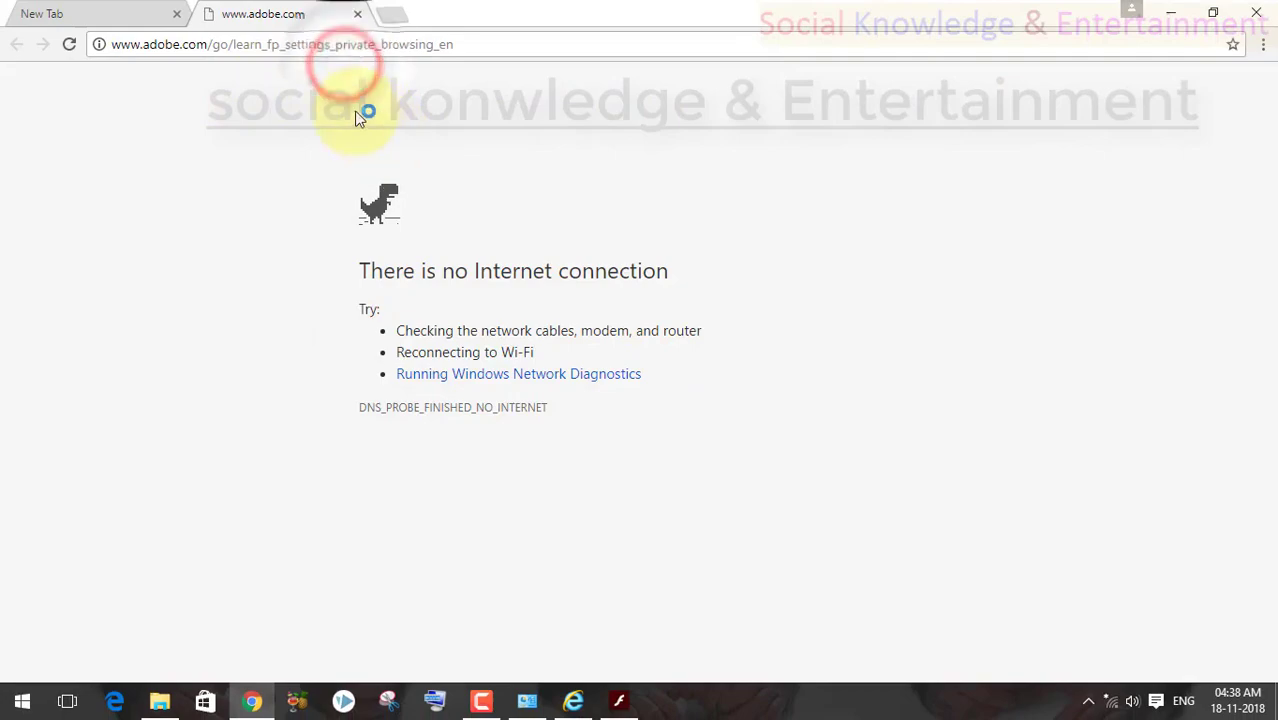
click(524, 701)
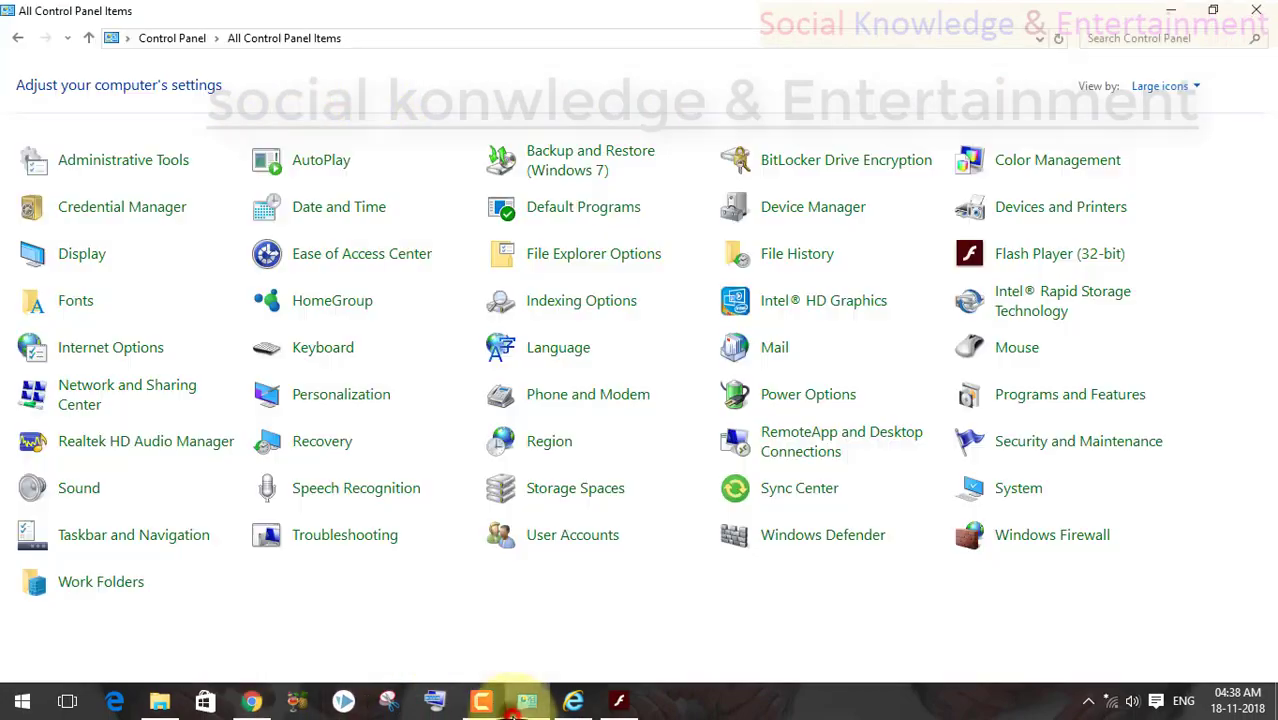
click(619, 701)
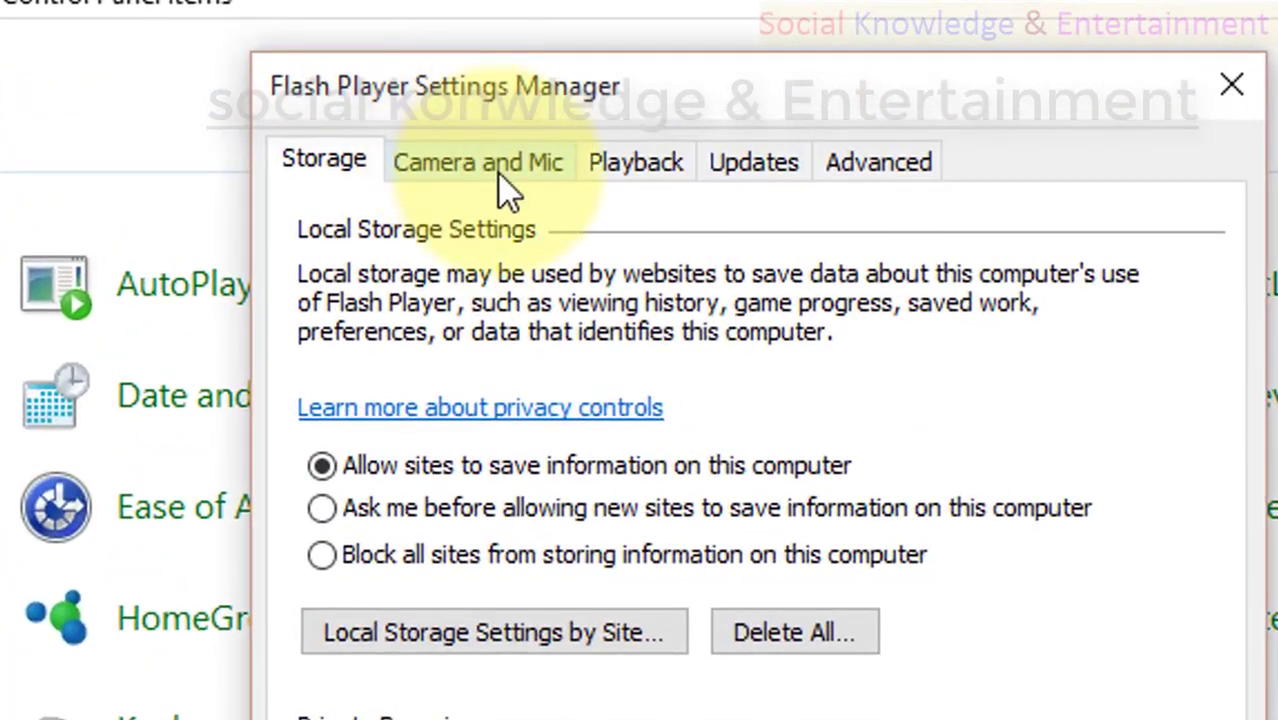
Set the camera and microphone settings to block all sites.
click(499, 178)
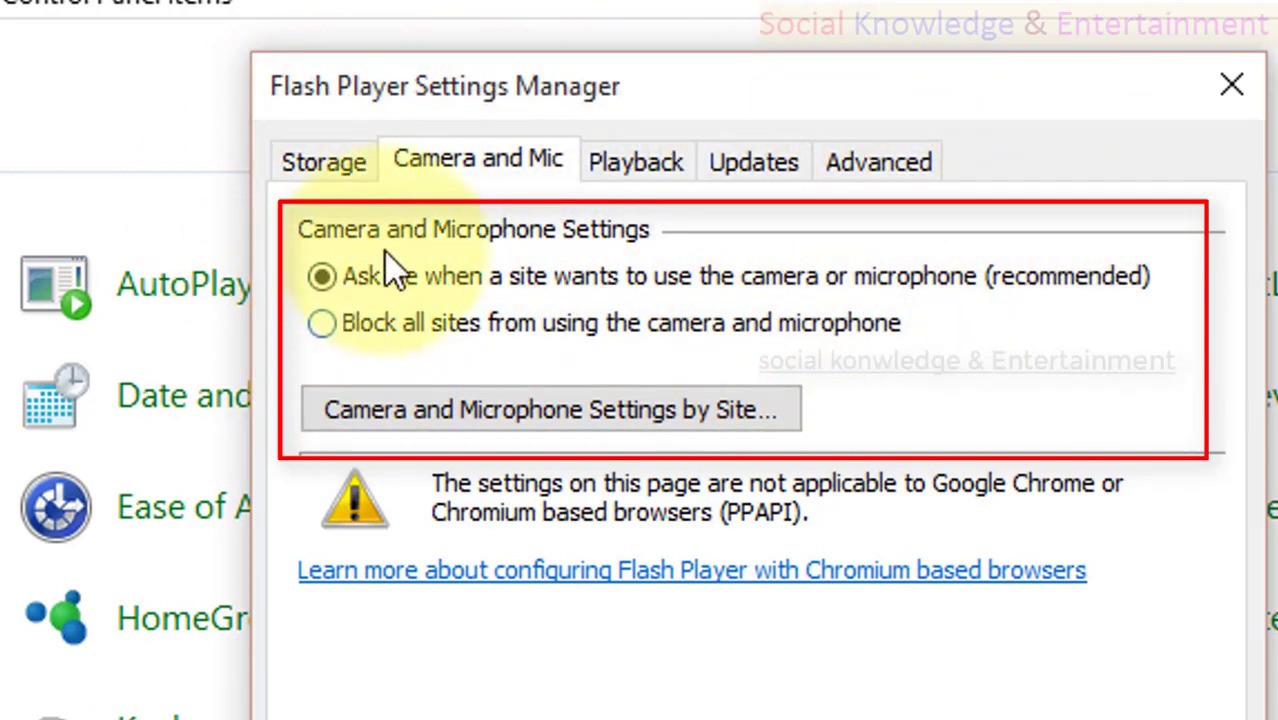
click(405, 338)
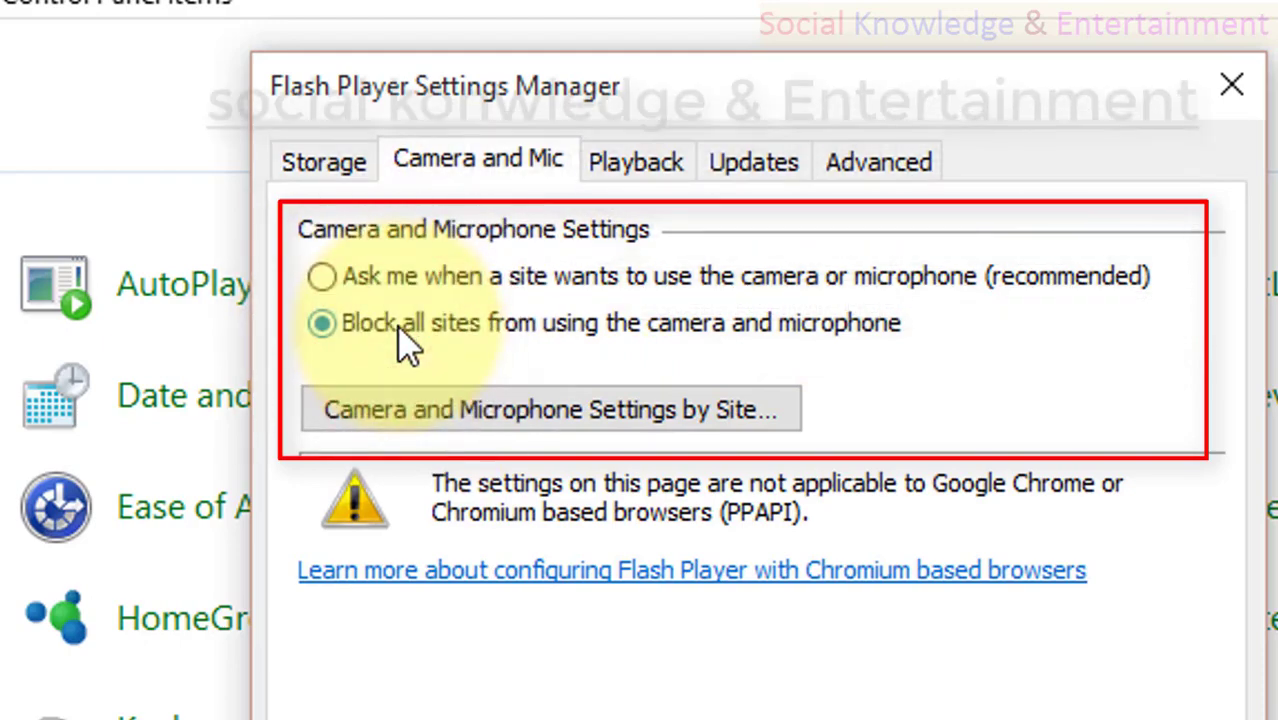
View the camera and microphone settings by site and the form for adding a website, cancelling and closing without adding one.
click(409, 412)
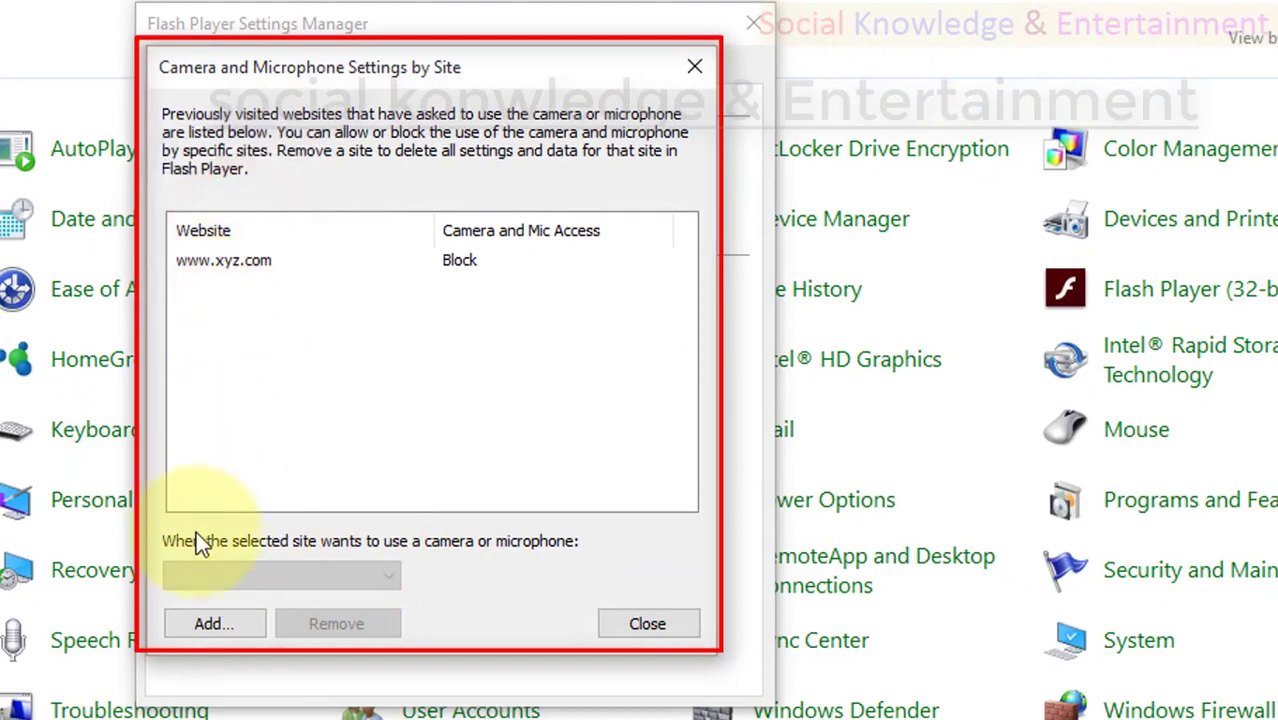
click(214, 623)
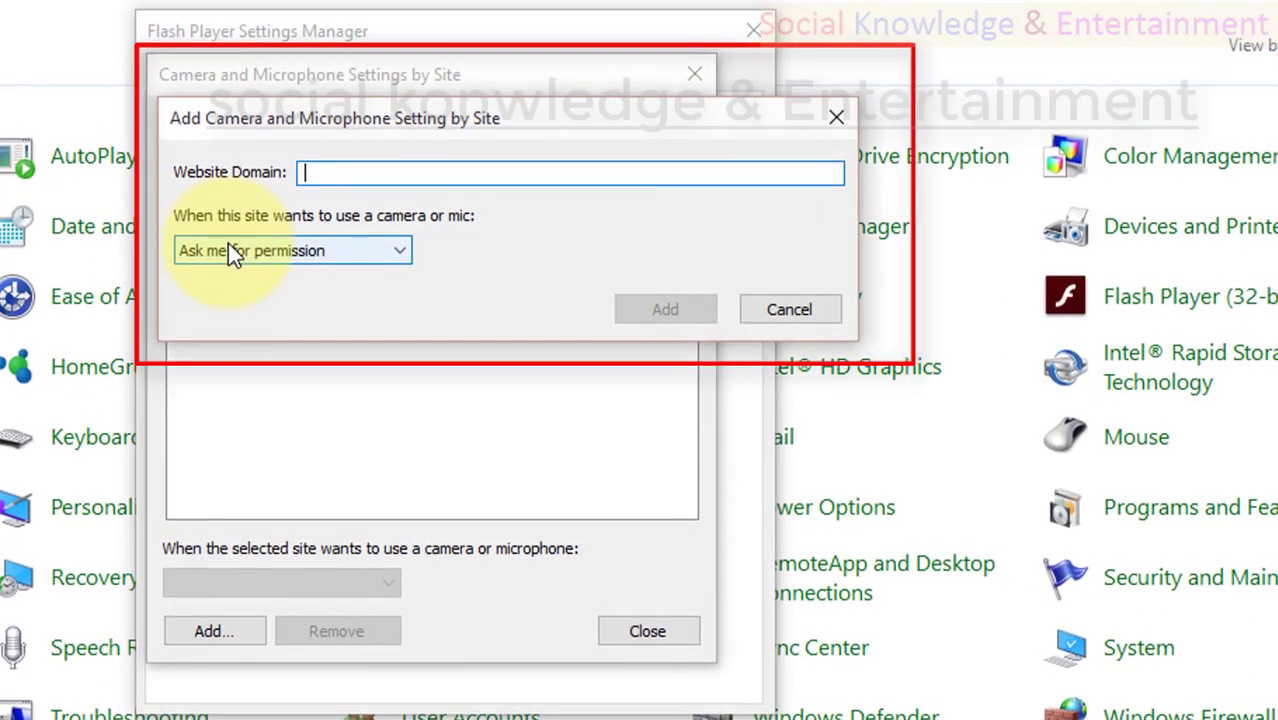
text(w)
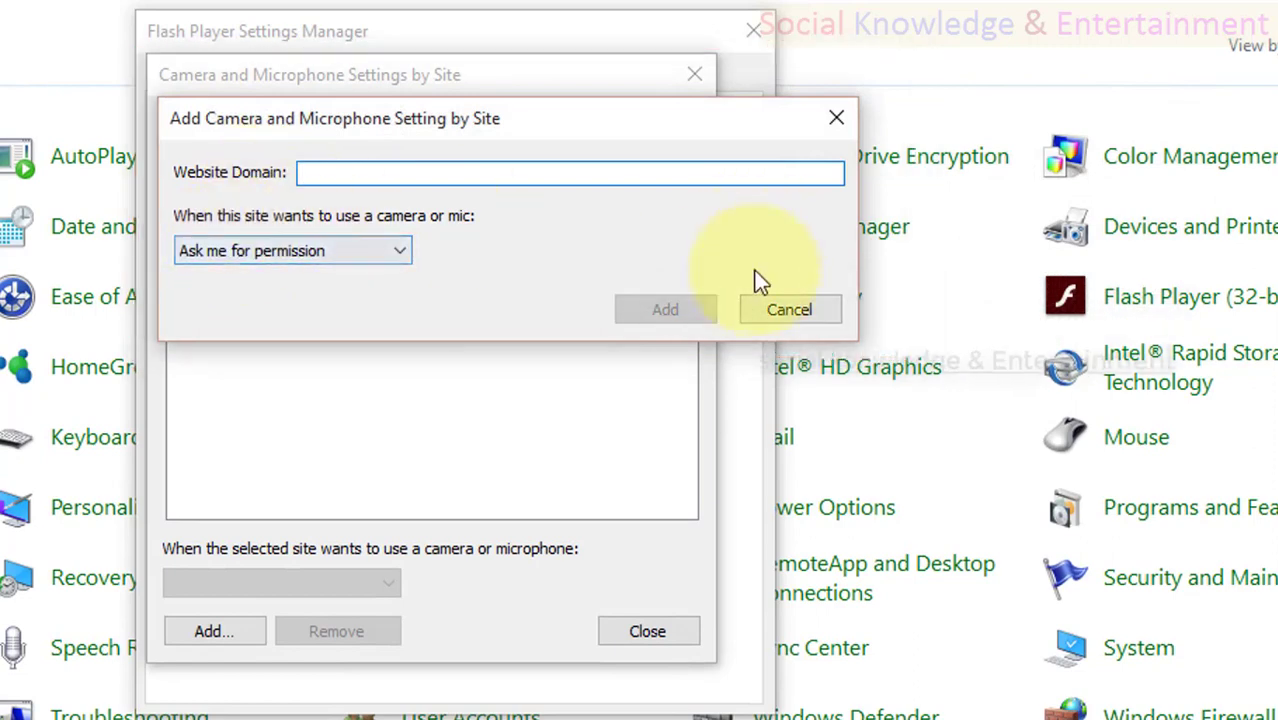
click(756, 305)
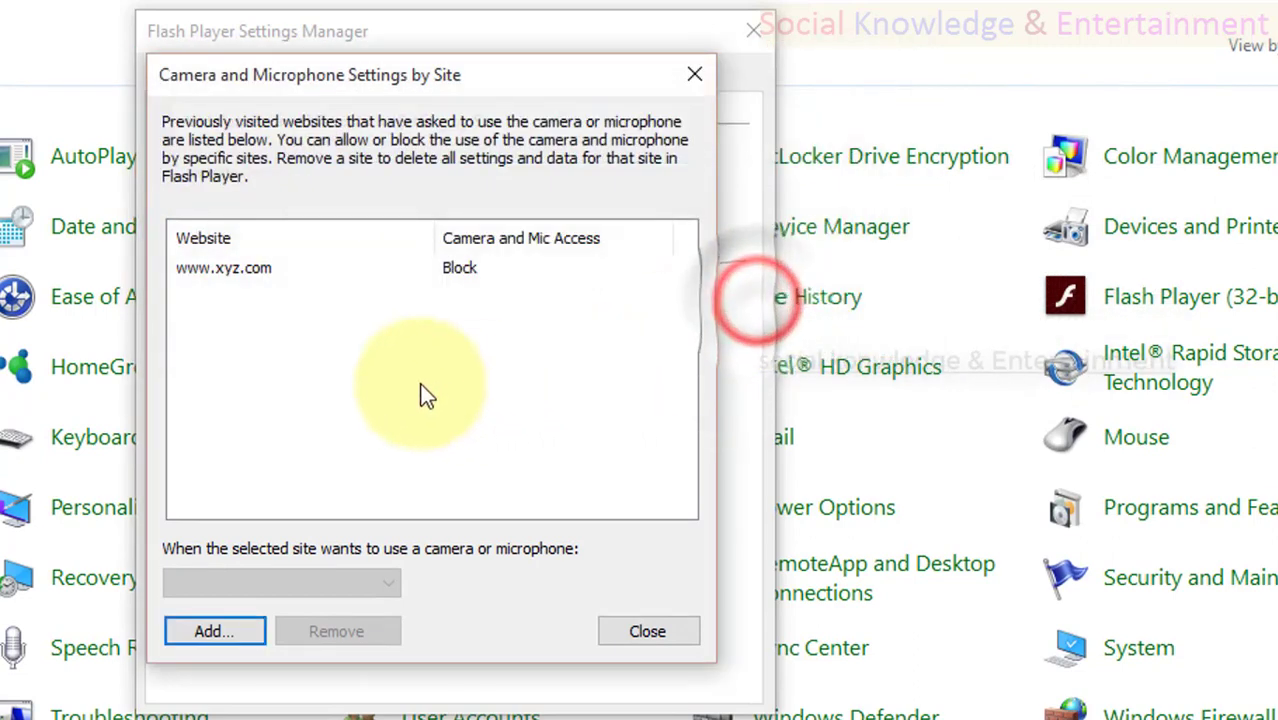
click(634, 621)
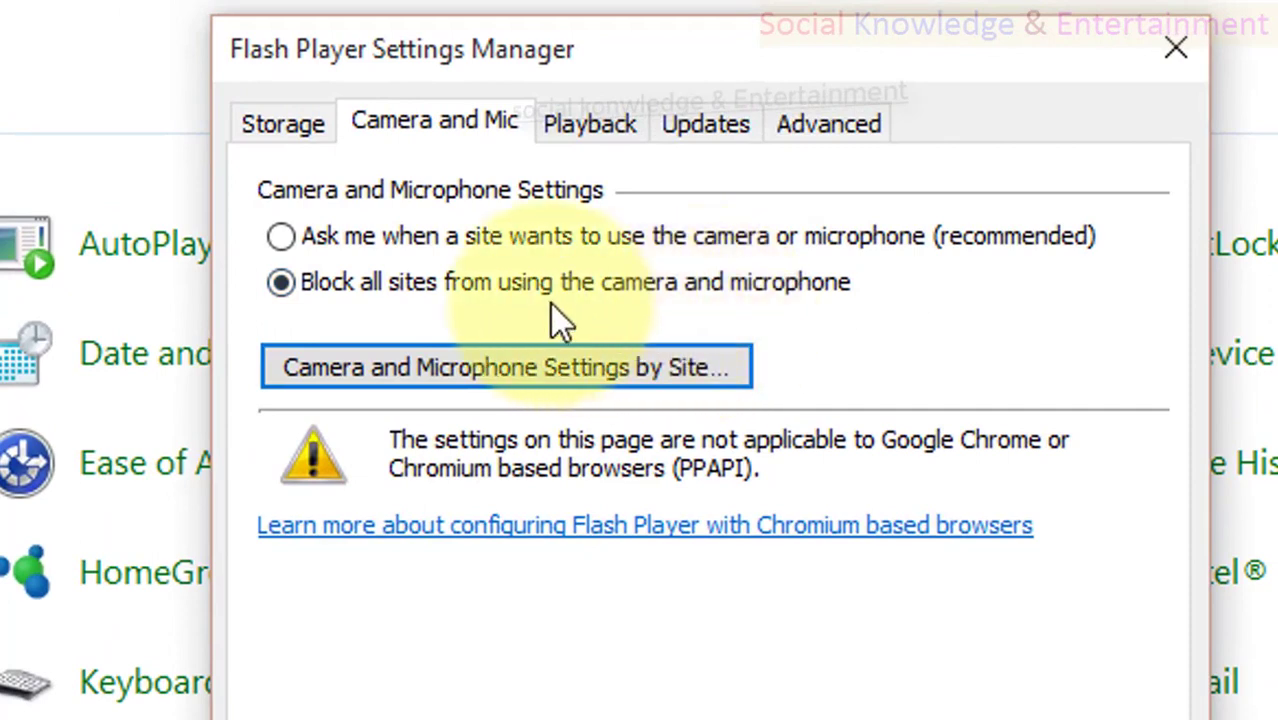
Set the camera and microphone permission to ask when a site wants to use them.
click(567, 257)
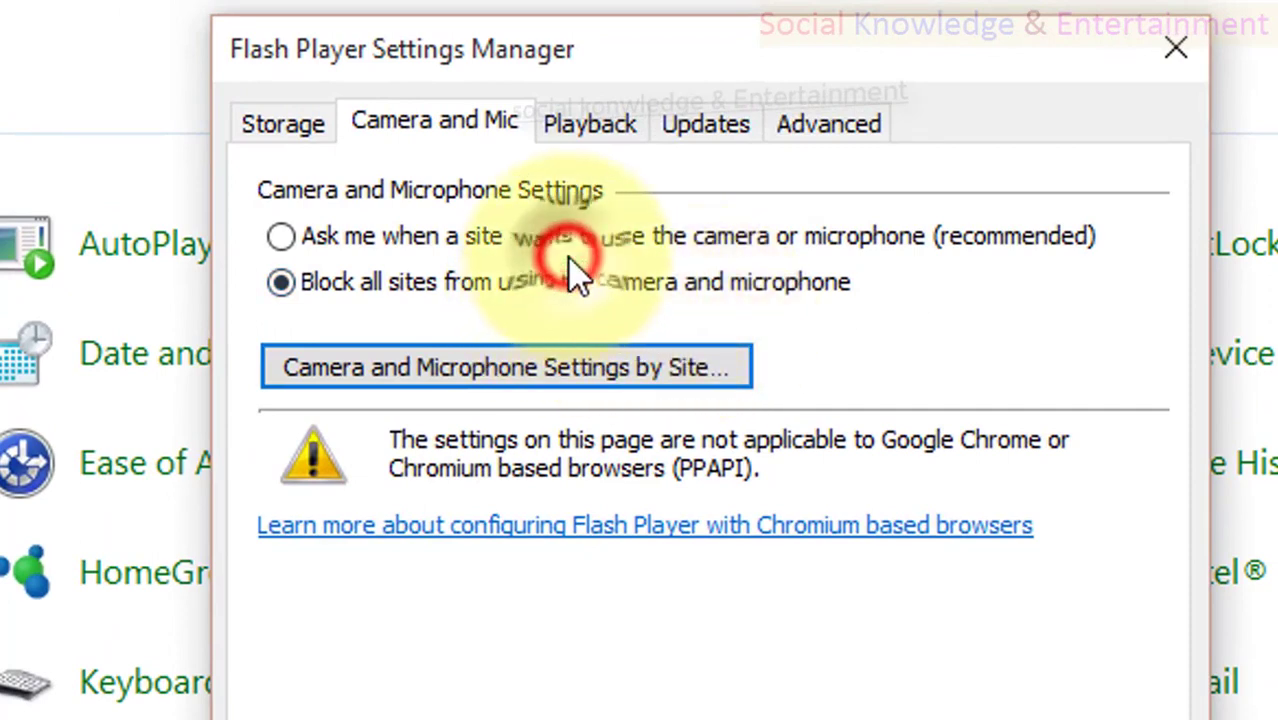
click(334, 247)
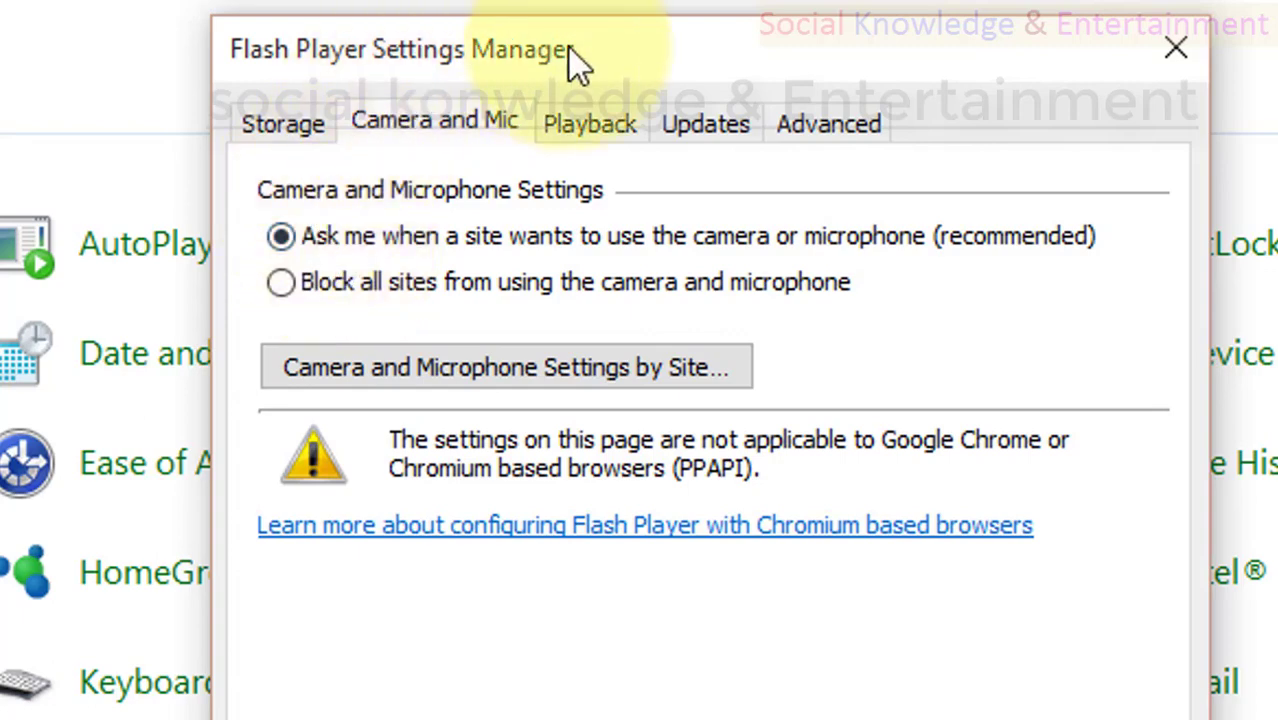
In the playback settings, try blocking all sites from peer-assisted networking, then return the choice to asking when a site wants it.
click(628, 137)
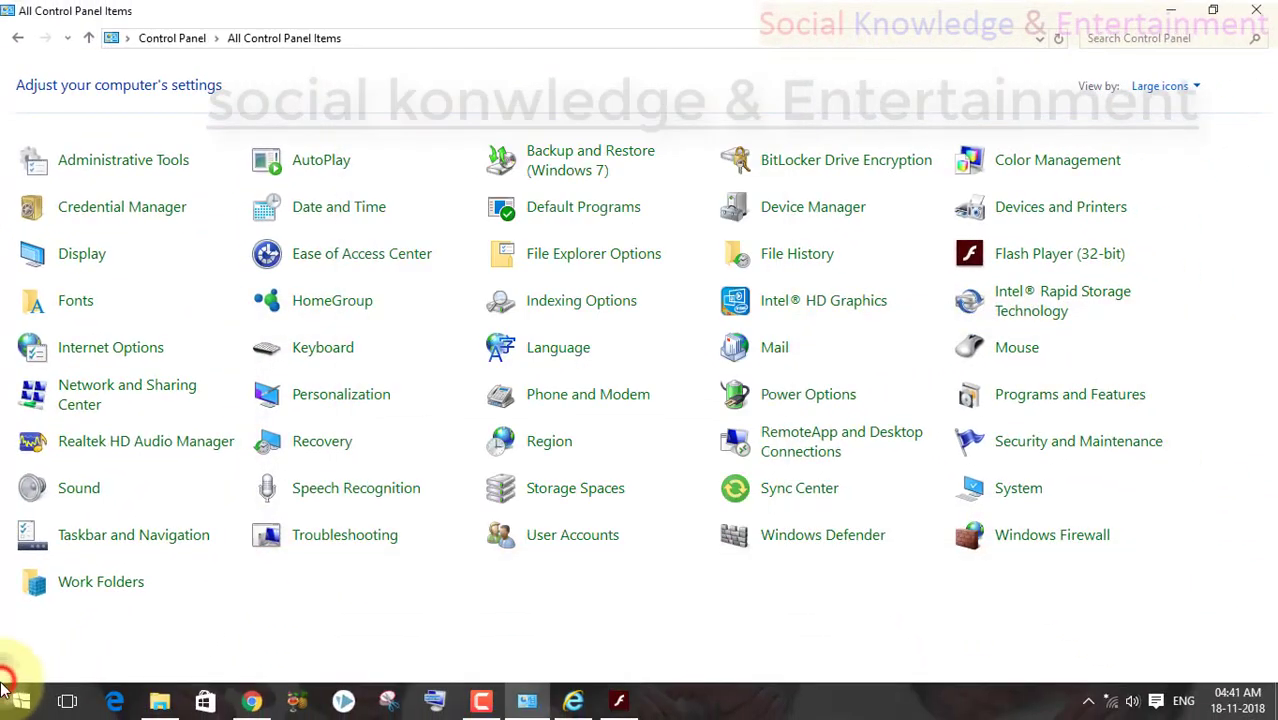
click(20, 700)
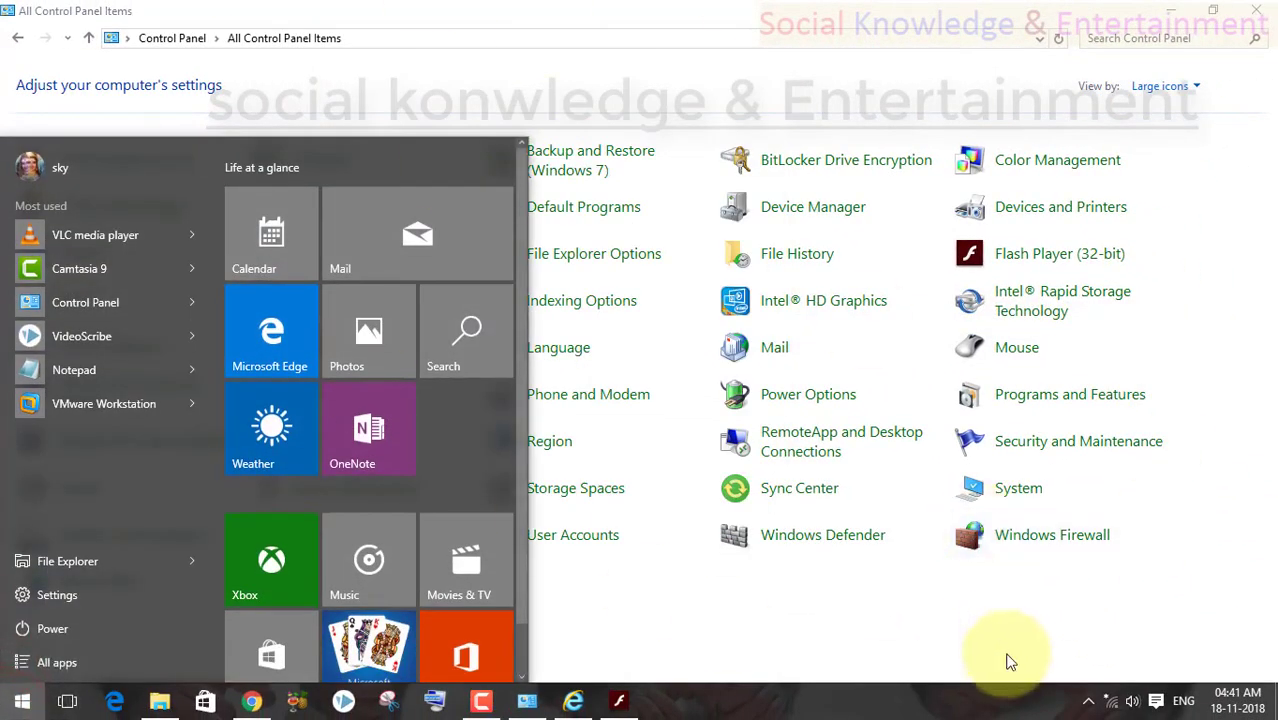
click(943, 630)
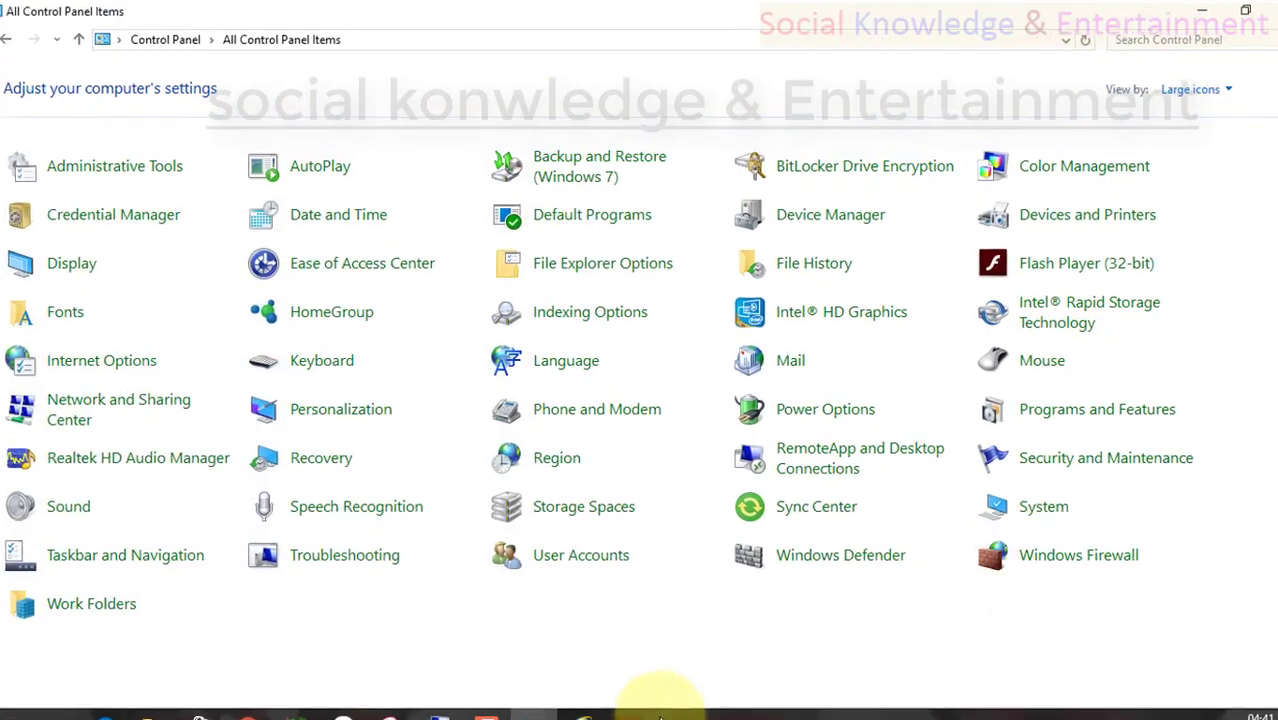
click(619, 700)
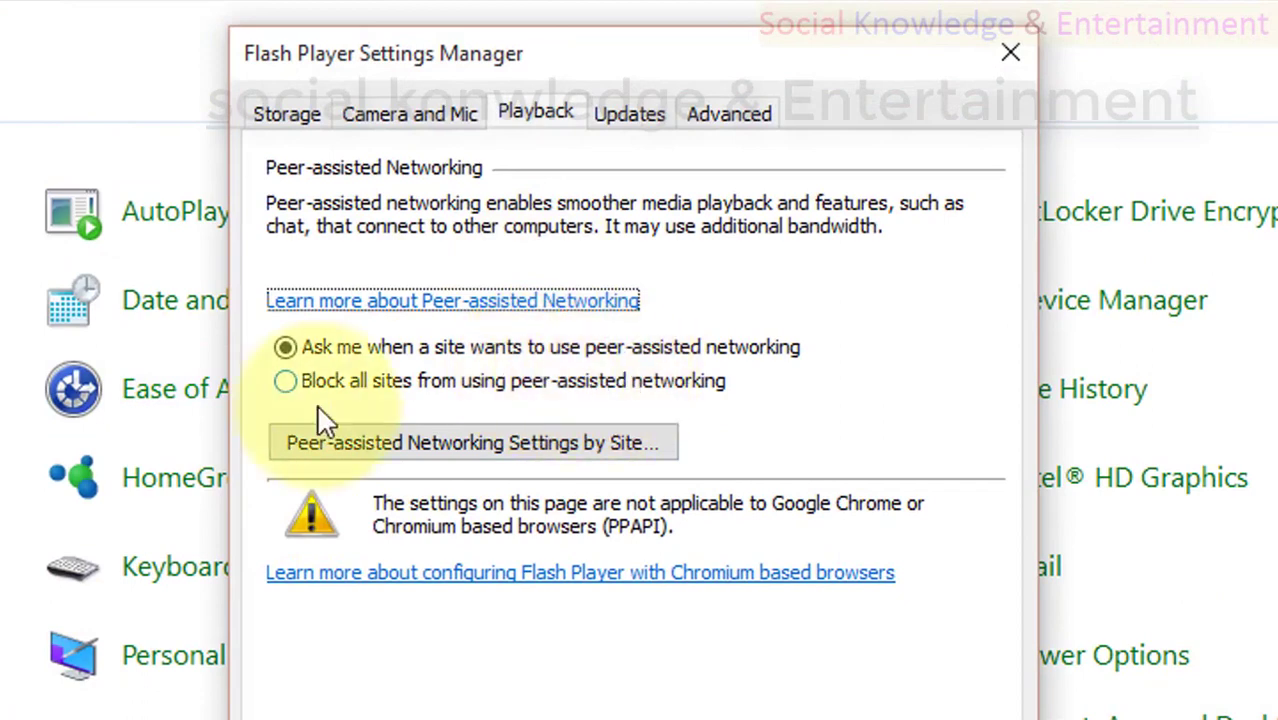
click(437, 388)
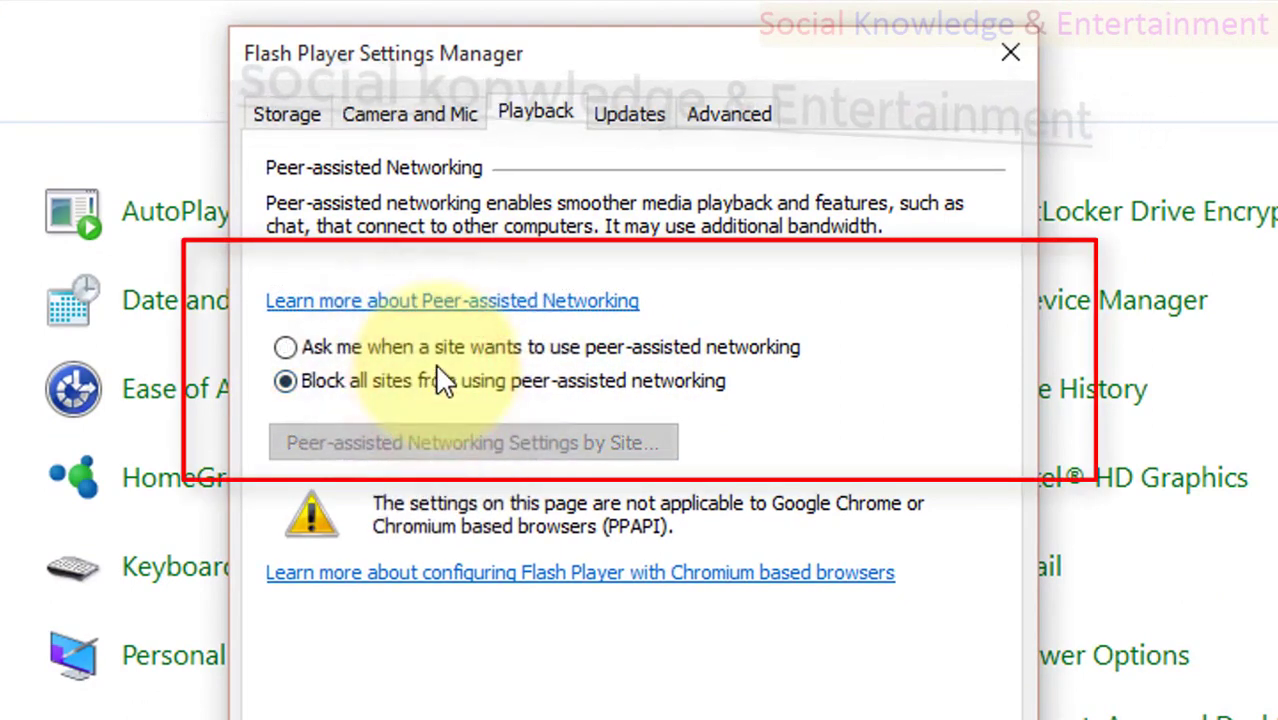
click(454, 350)
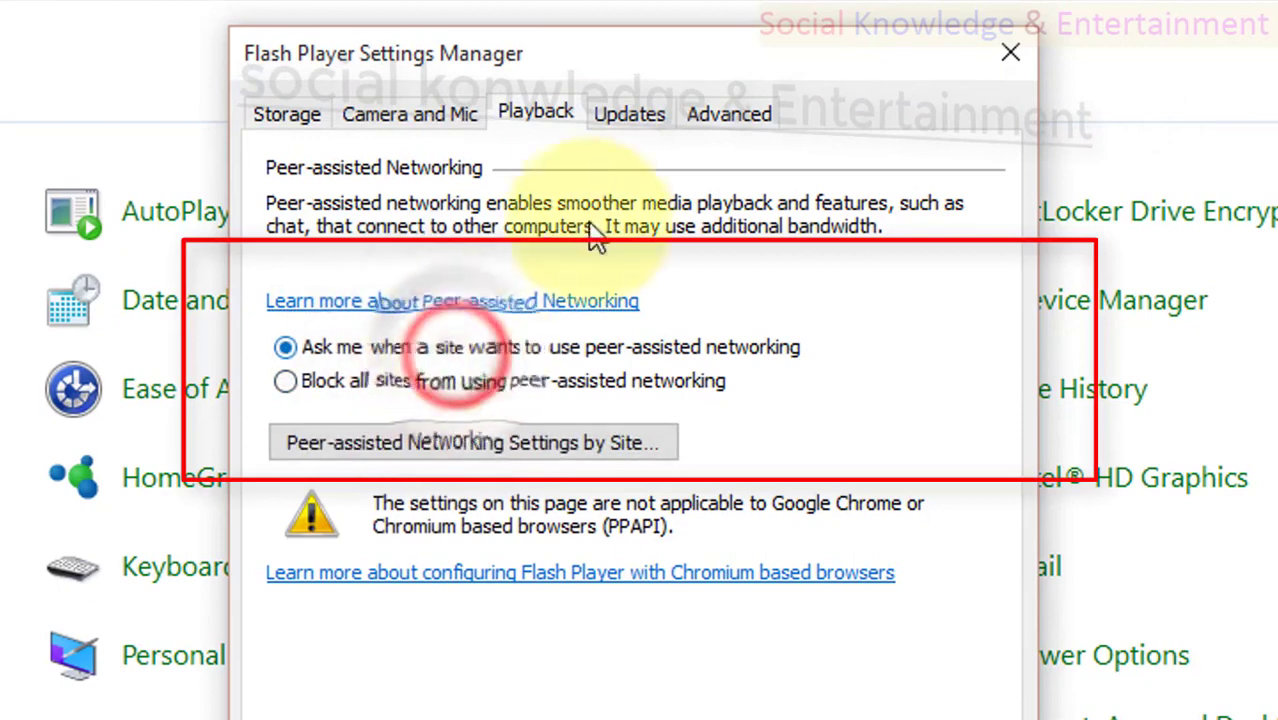
View the Flash Player update options, then open the Trusted Location Settings from the advanced developer tools.
click(630, 116)
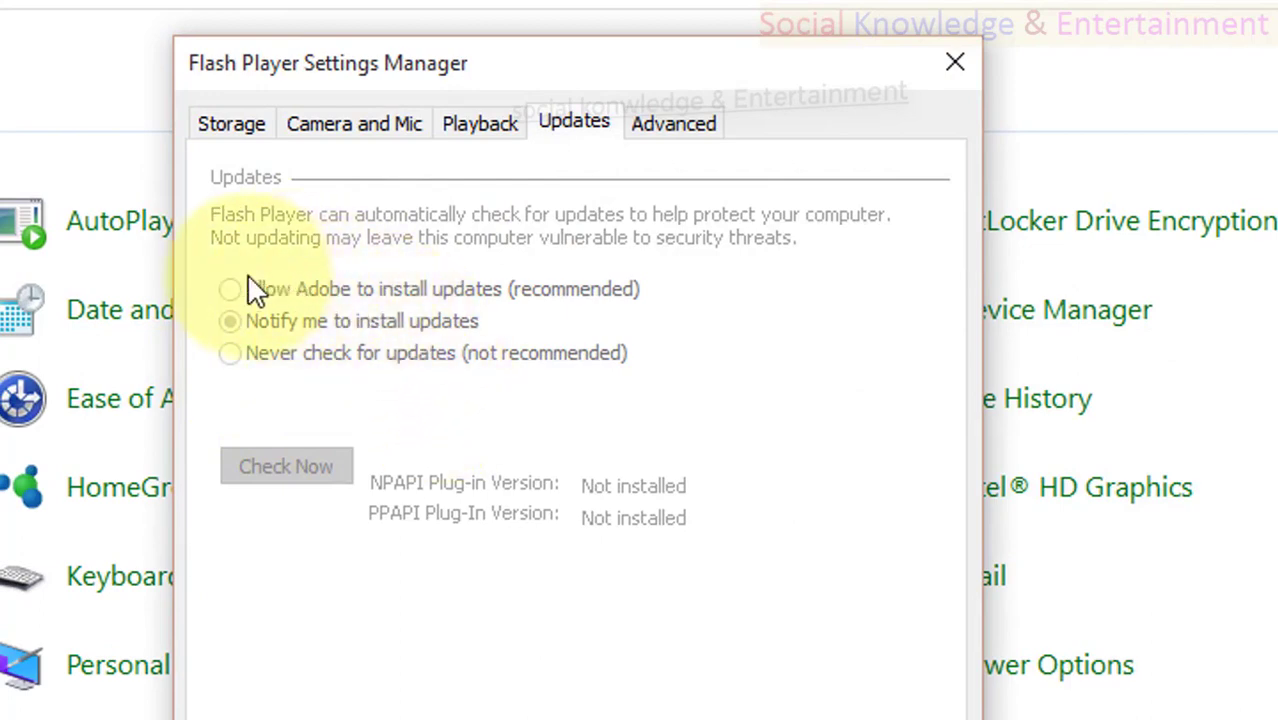
click(688, 126)
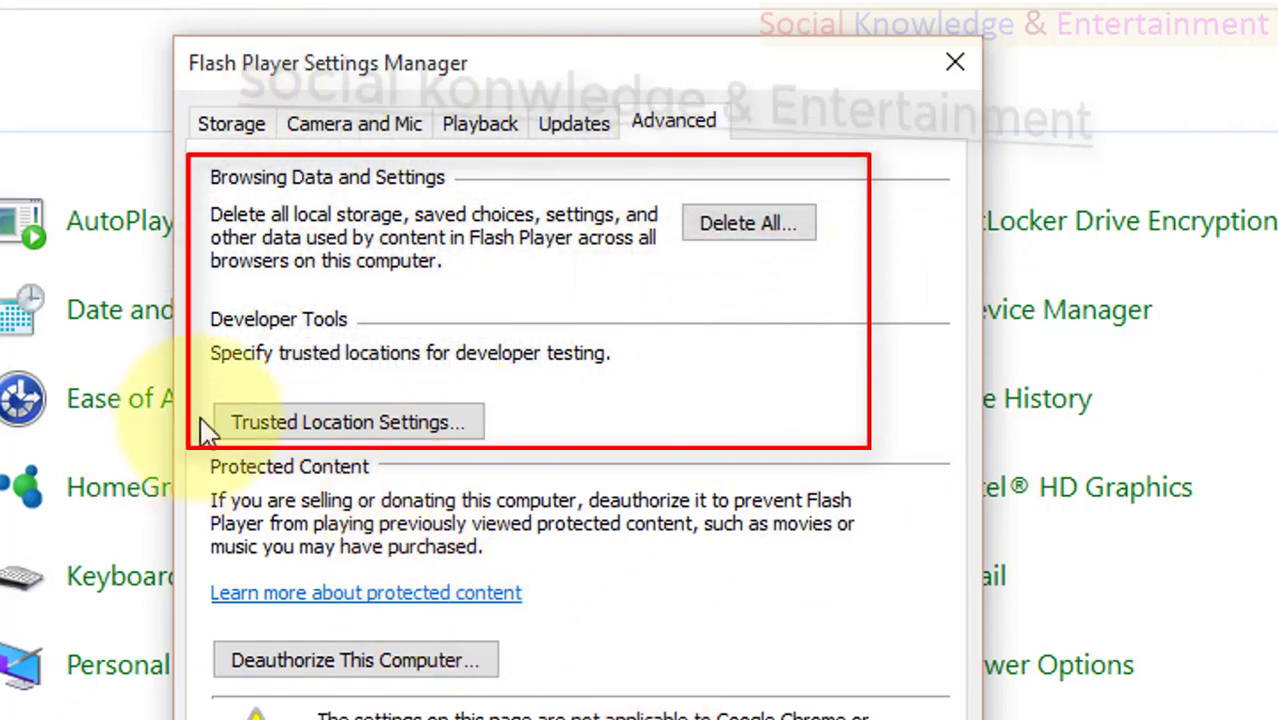
click(416, 430)
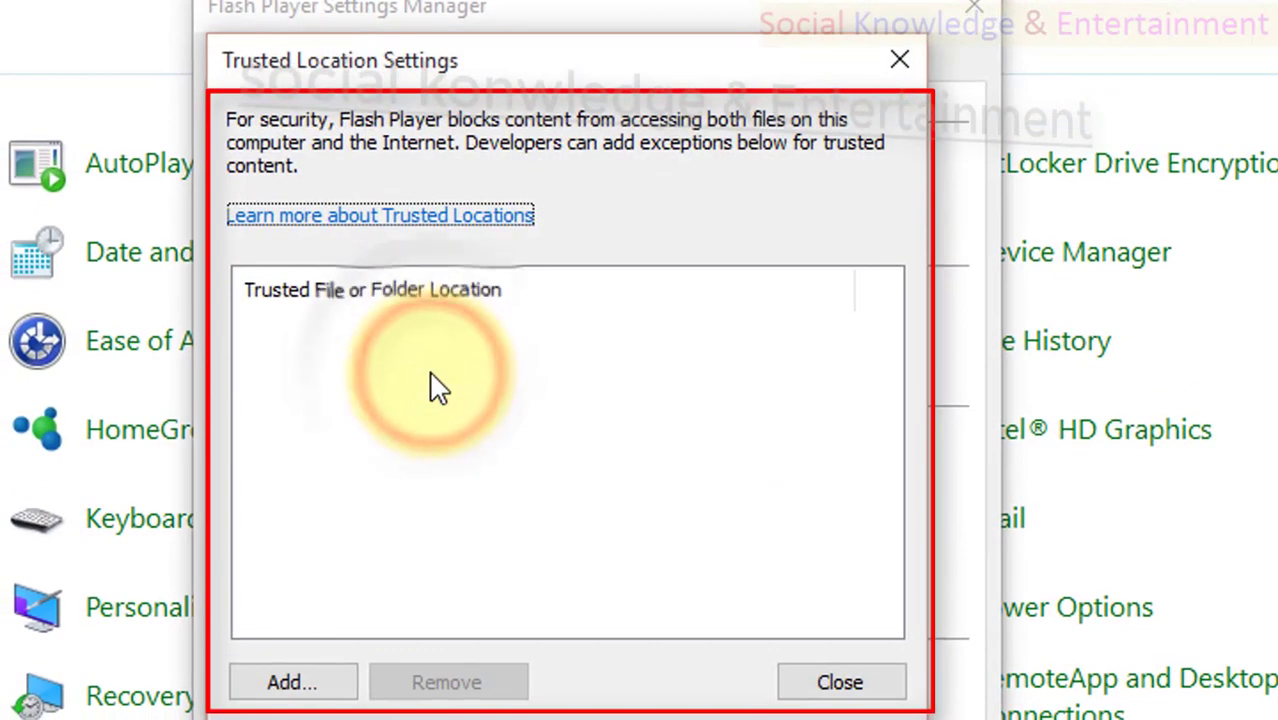
Explore adding a trusted file by browsing the drives in This PC, cancelling without adding one, and close the Trusted Location Settings.
click(271, 684)
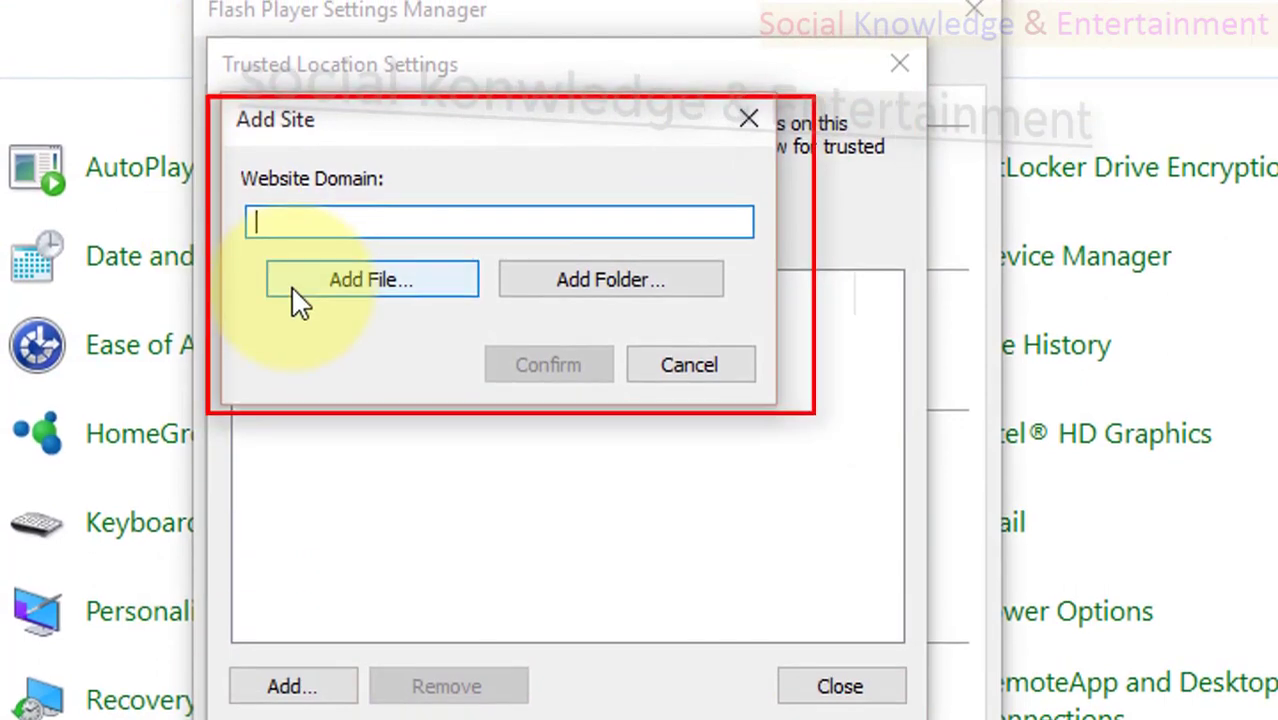
click(292, 286)
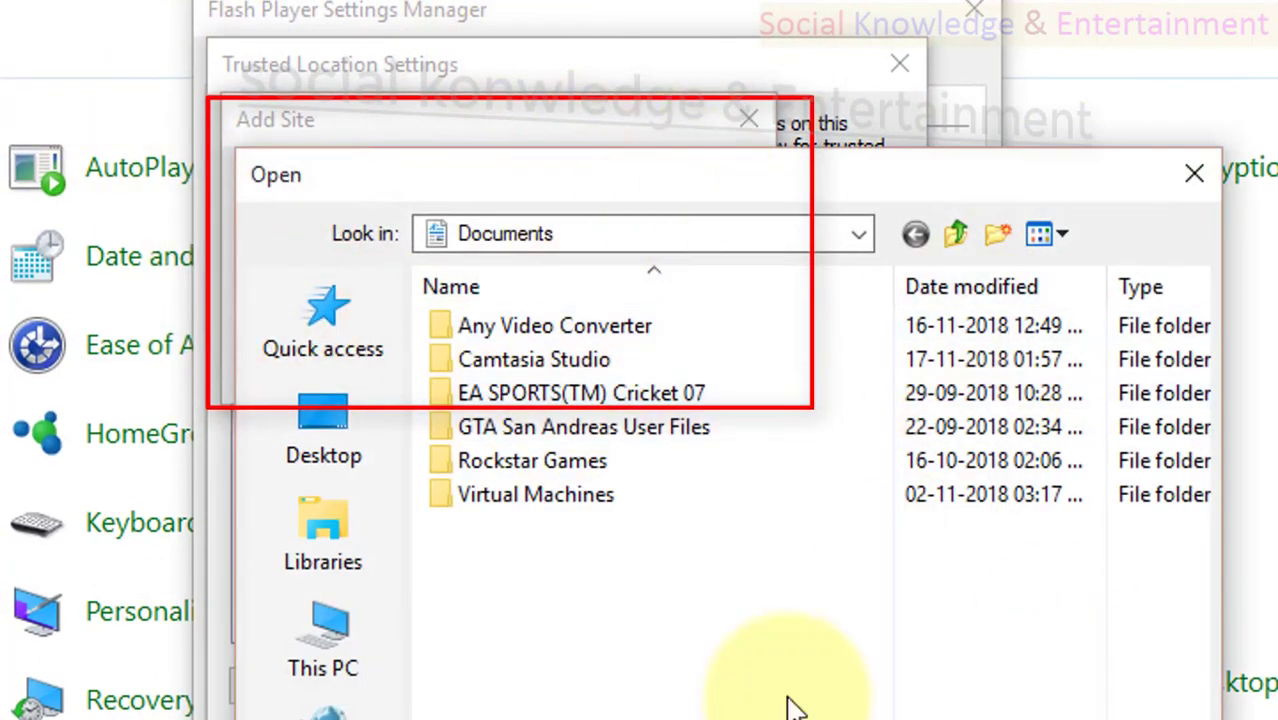
click(300, 645)
scroll(608, 486, down, 5)
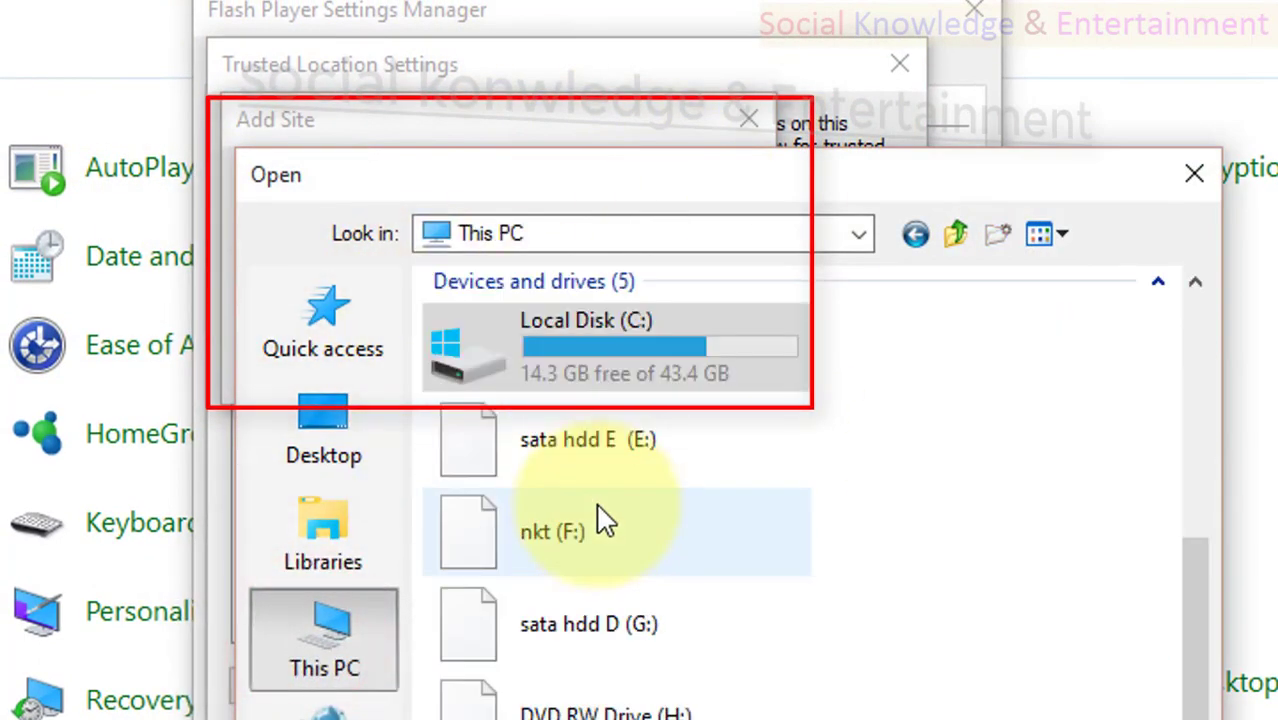
key(Escape)
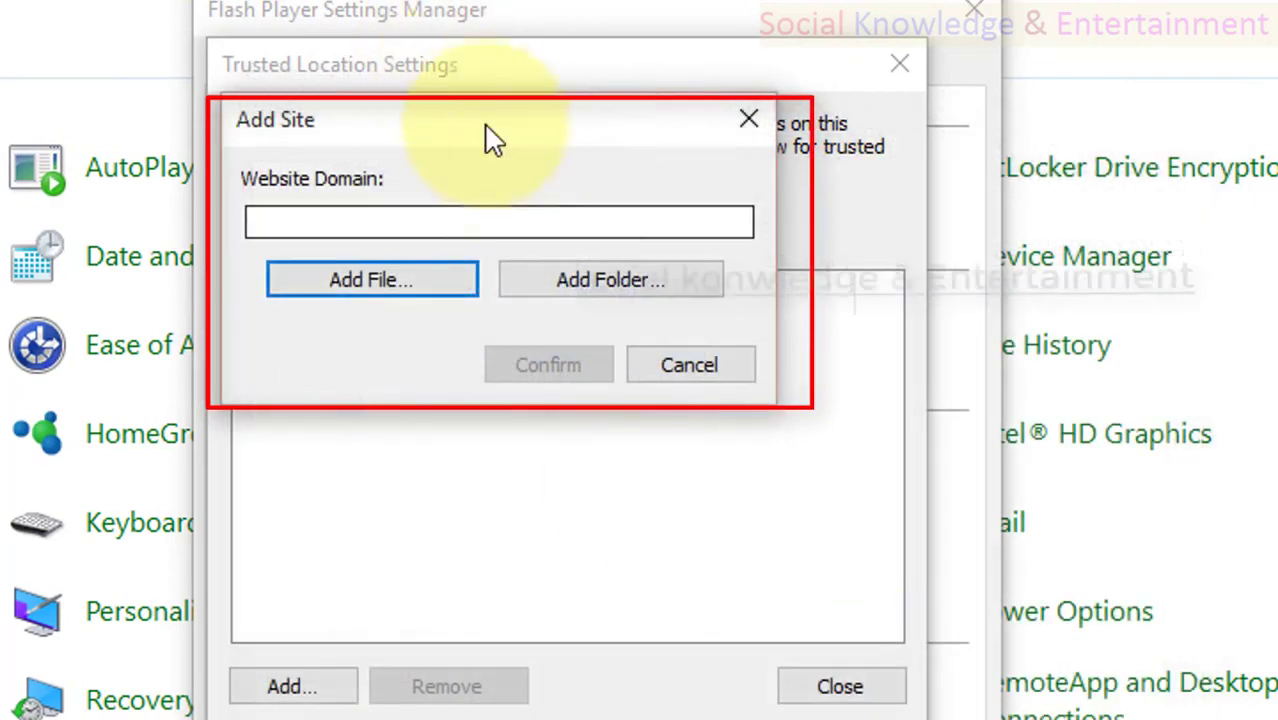
click(660, 360)
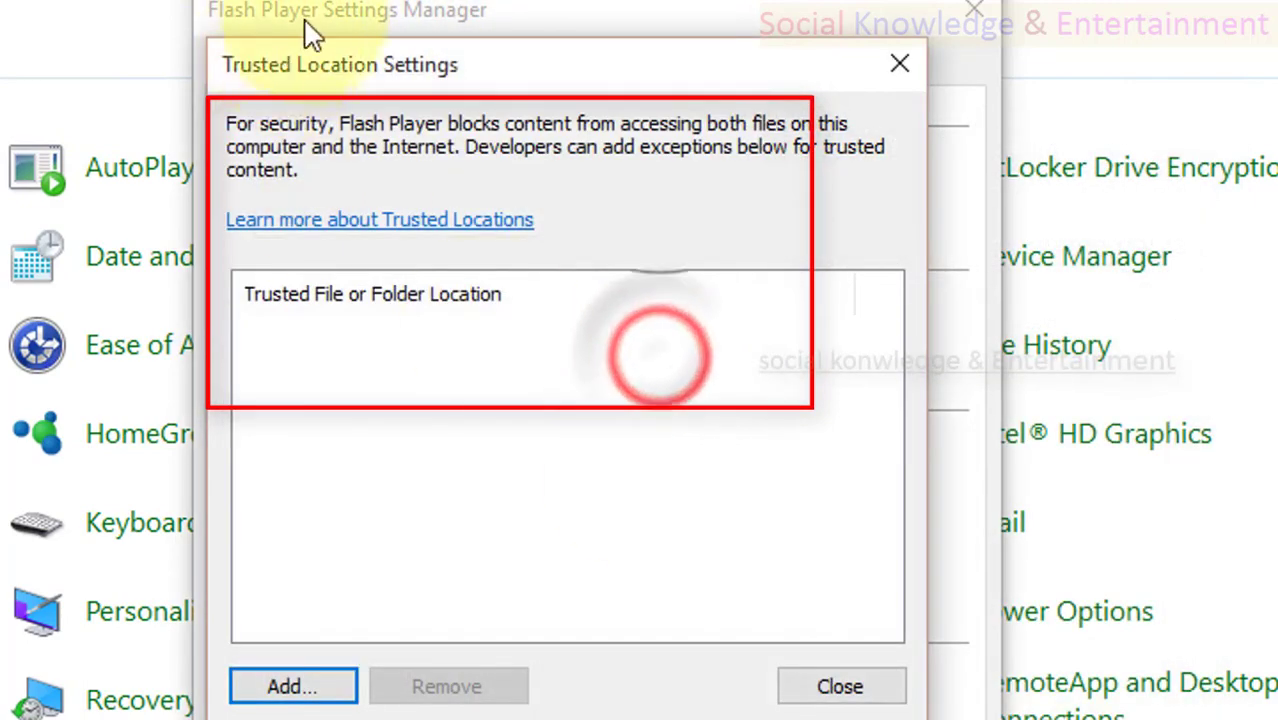
click(845, 688)
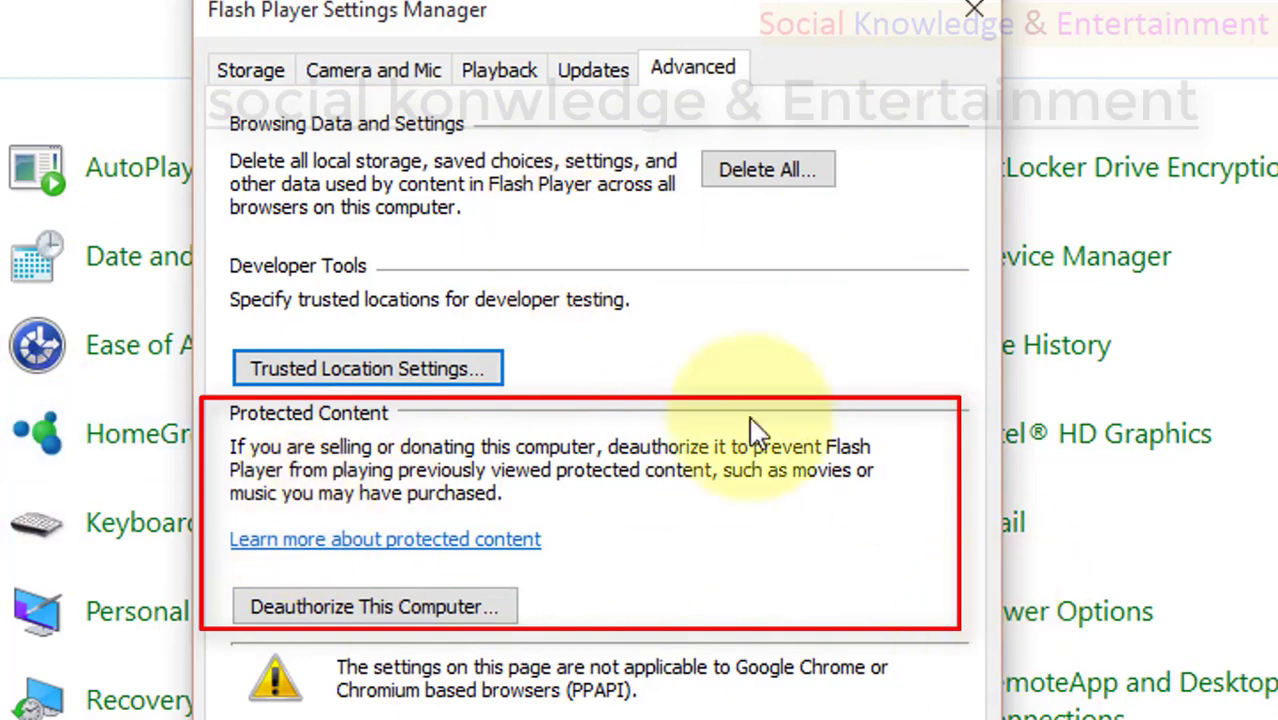
Review the warning for deauthorizing this computer from protected content, cancelling each time, and close the Flash Player Settings Manager.
click(585, 571)
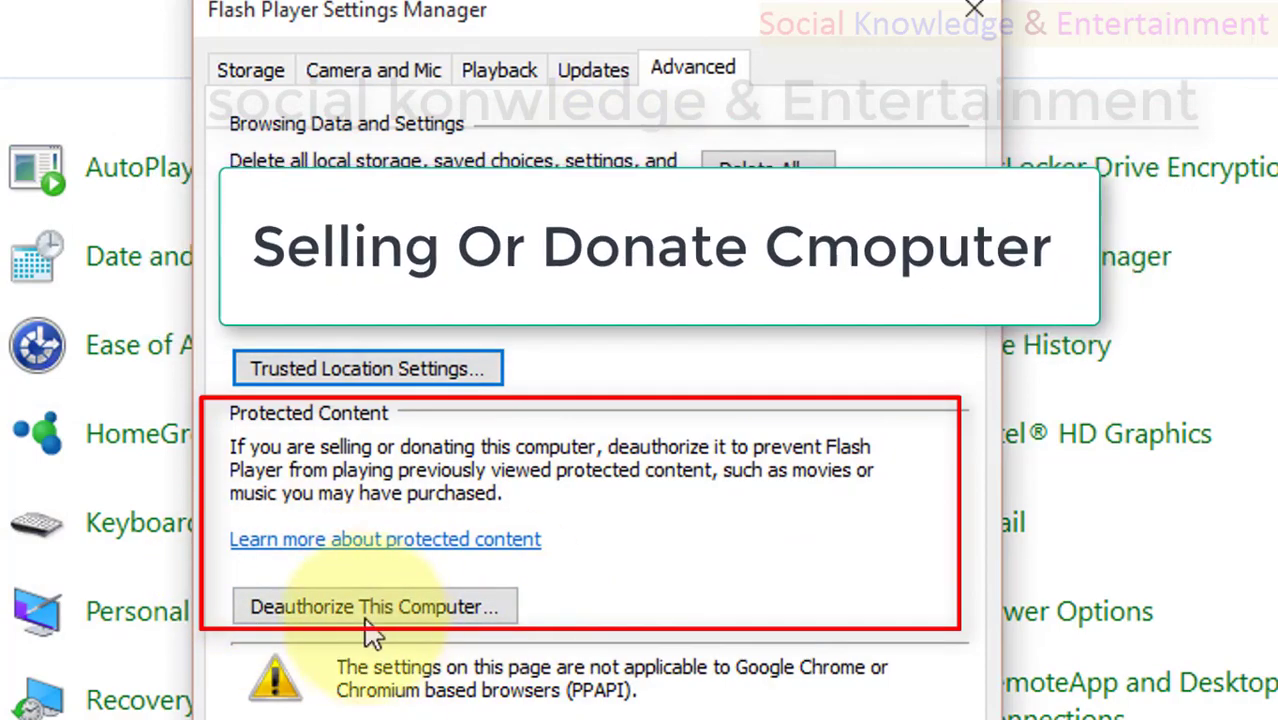
click(366, 617)
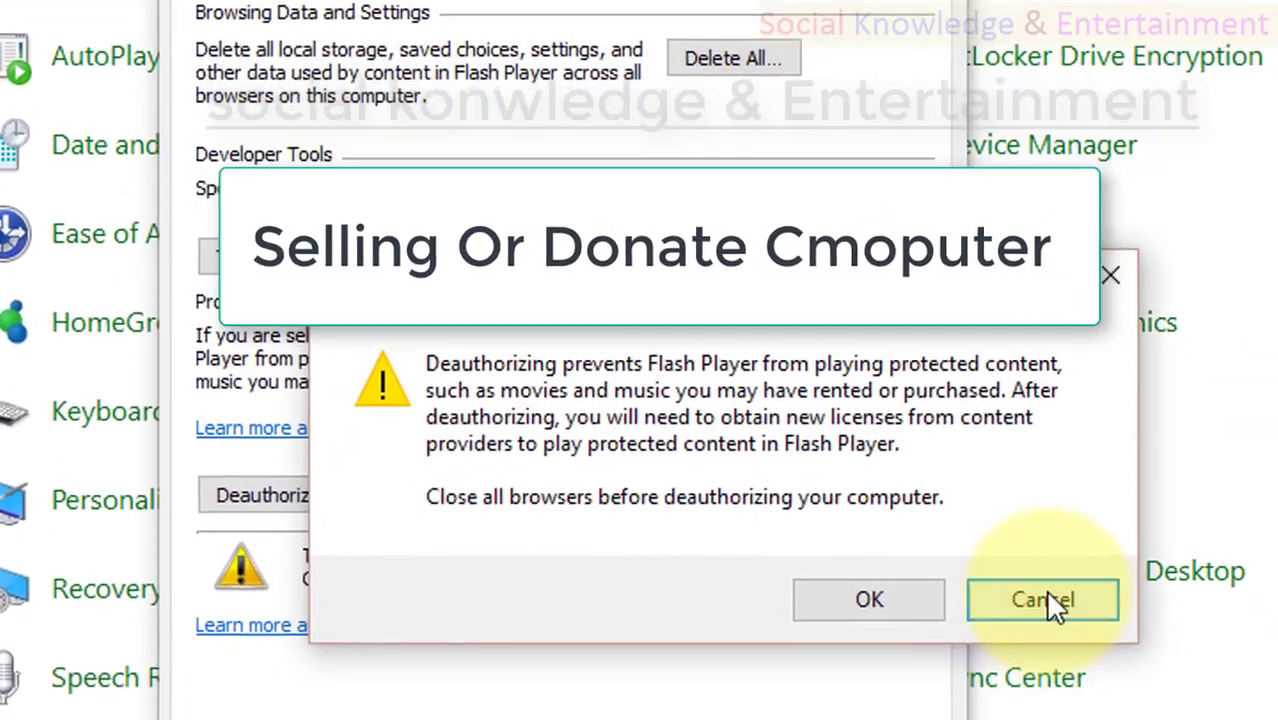
click(1077, 708)
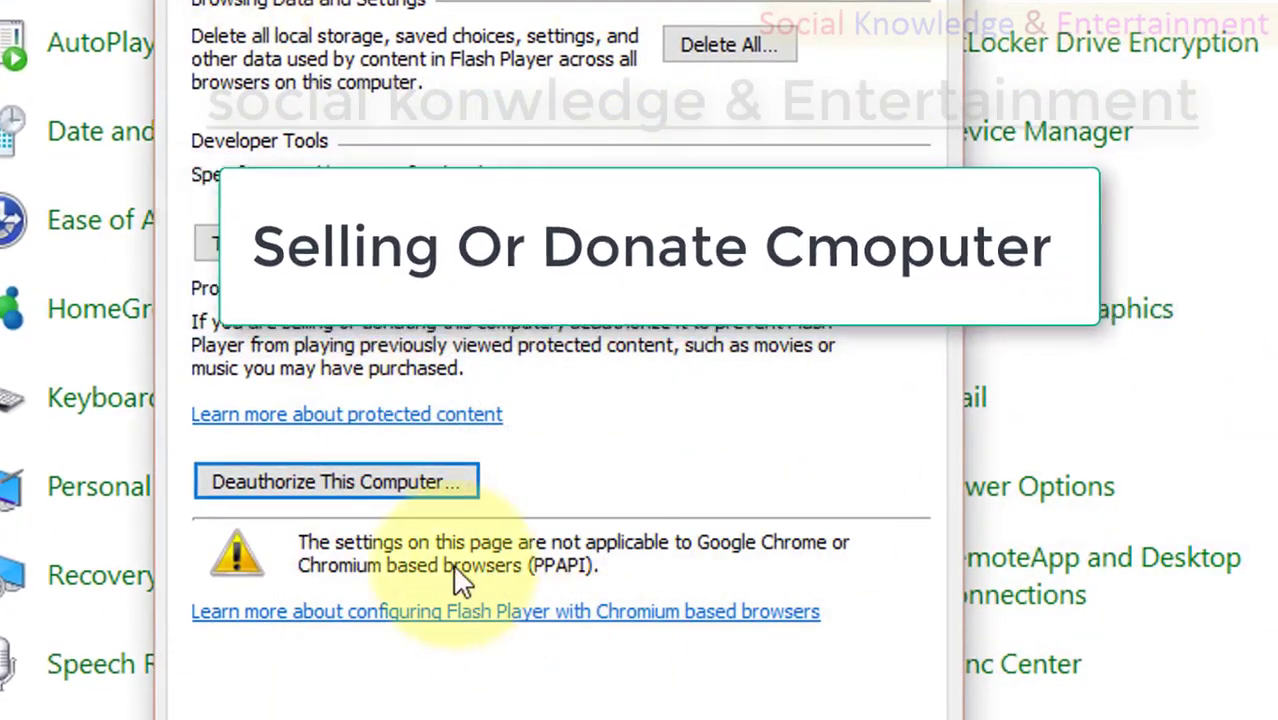
click(414, 484)
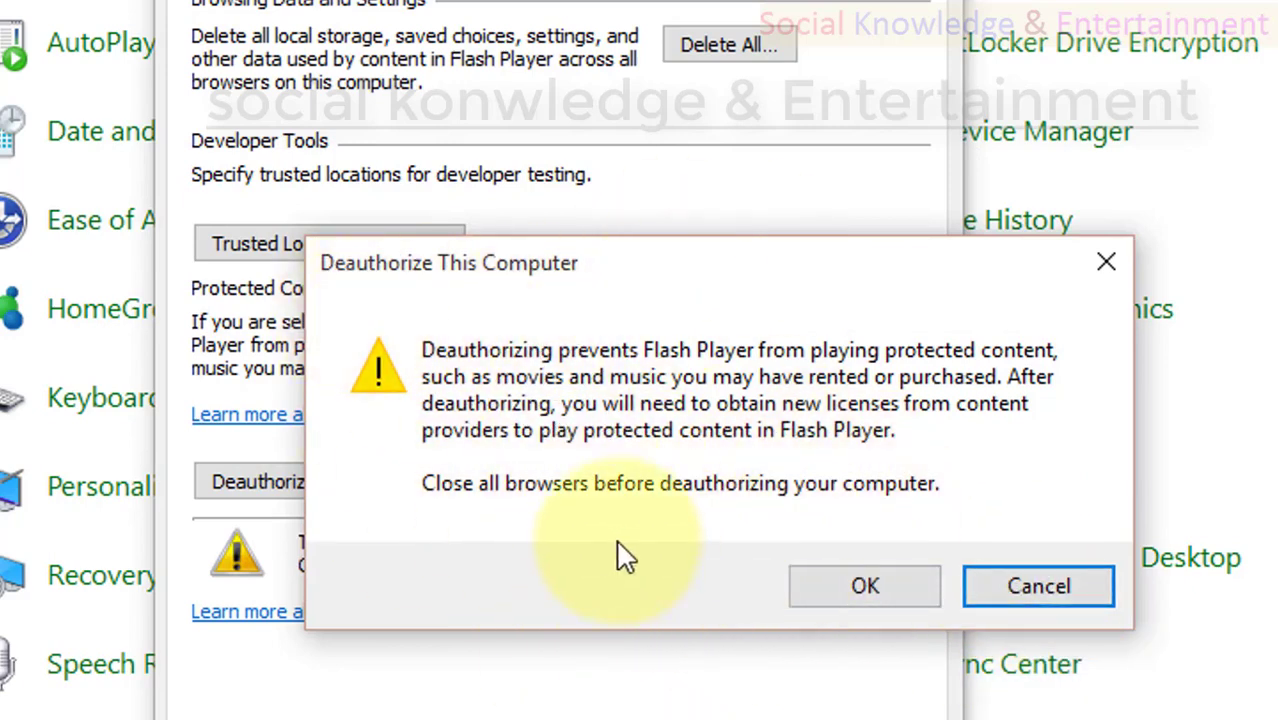
click(998, 600)
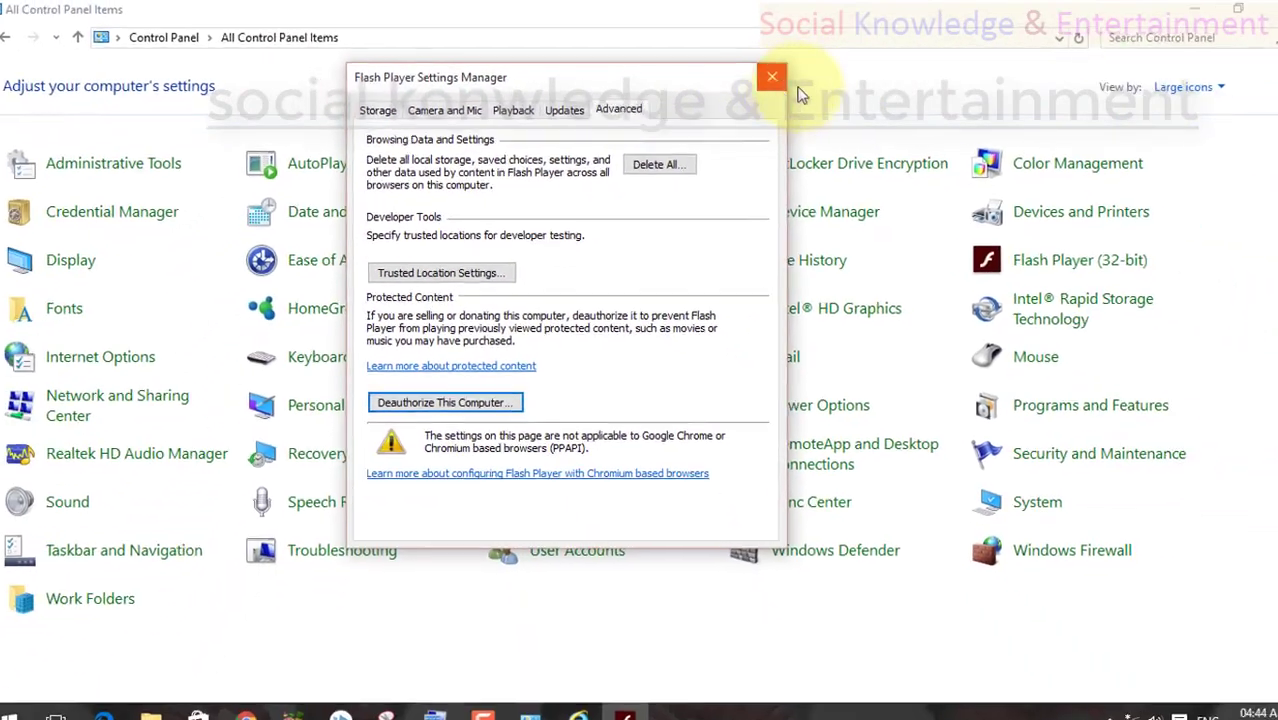
click(769, 79)
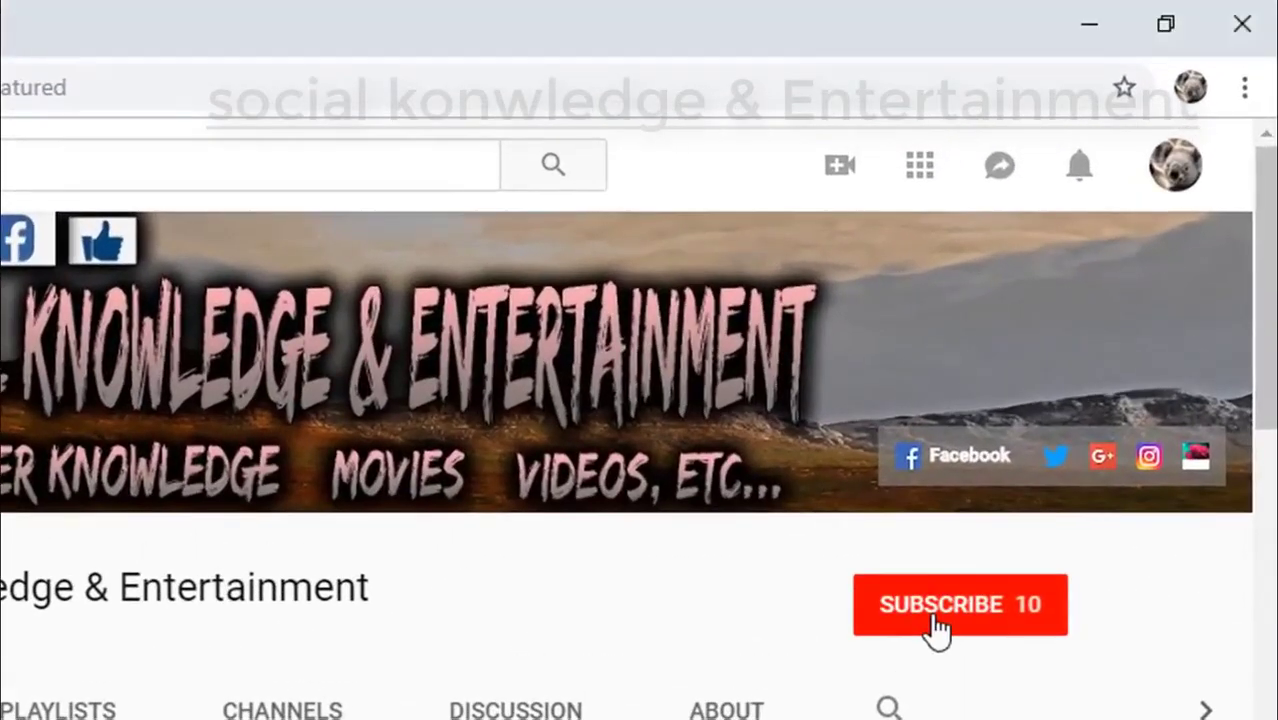
Subscribe to the Social Knowledge & Entertainment channel and turn on its notifications.
click(1084, 347)
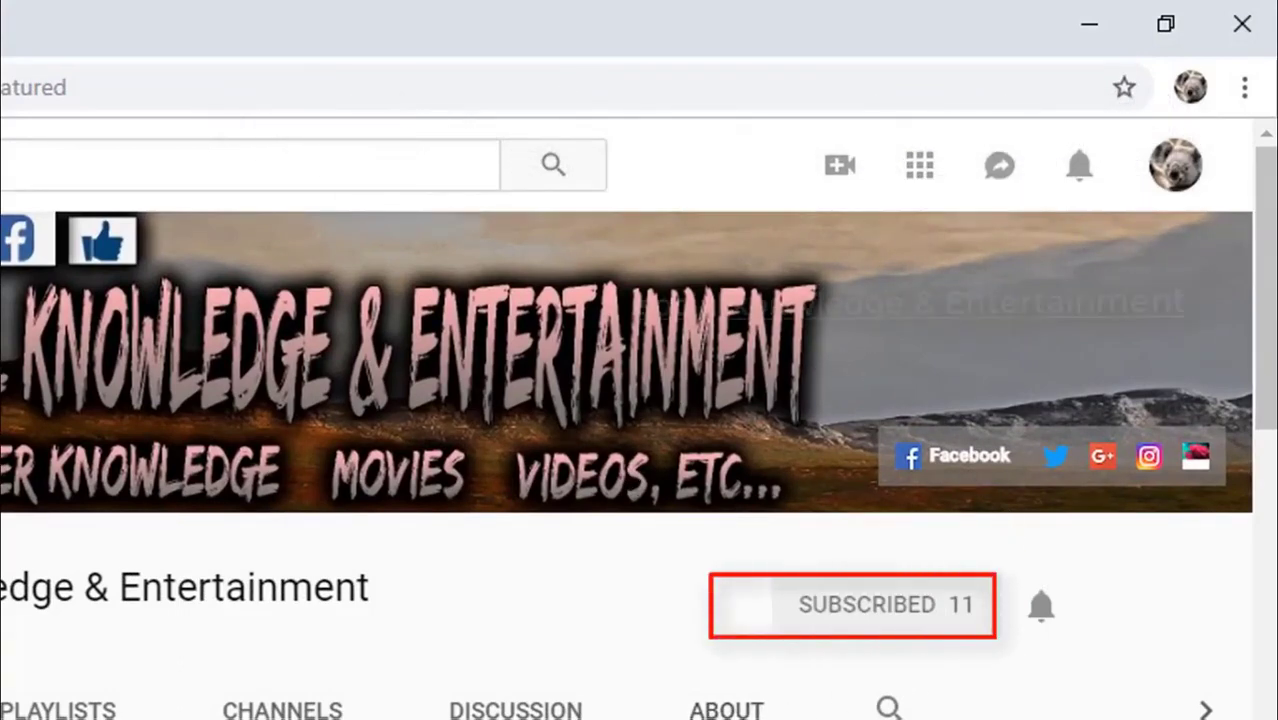
click(1040, 607)
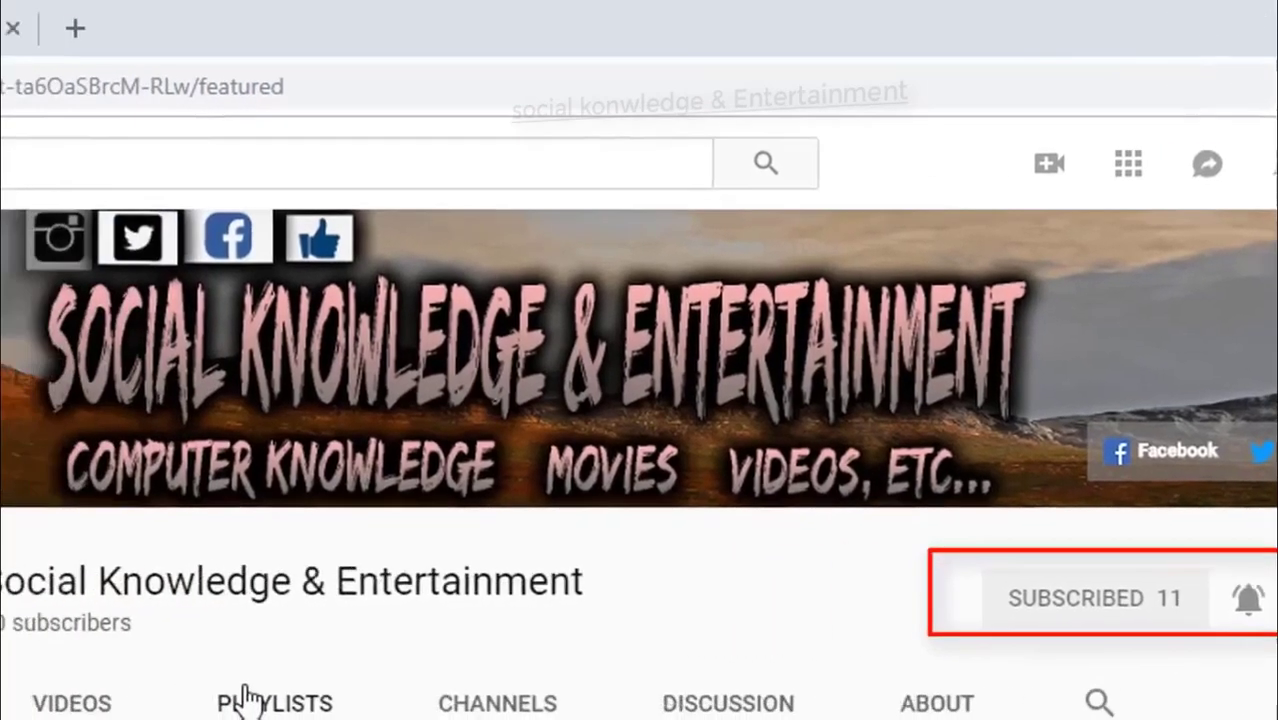
From the channel's created playlists, play all of Computer Control Panel and look through its list of videos.
click(45, 706)
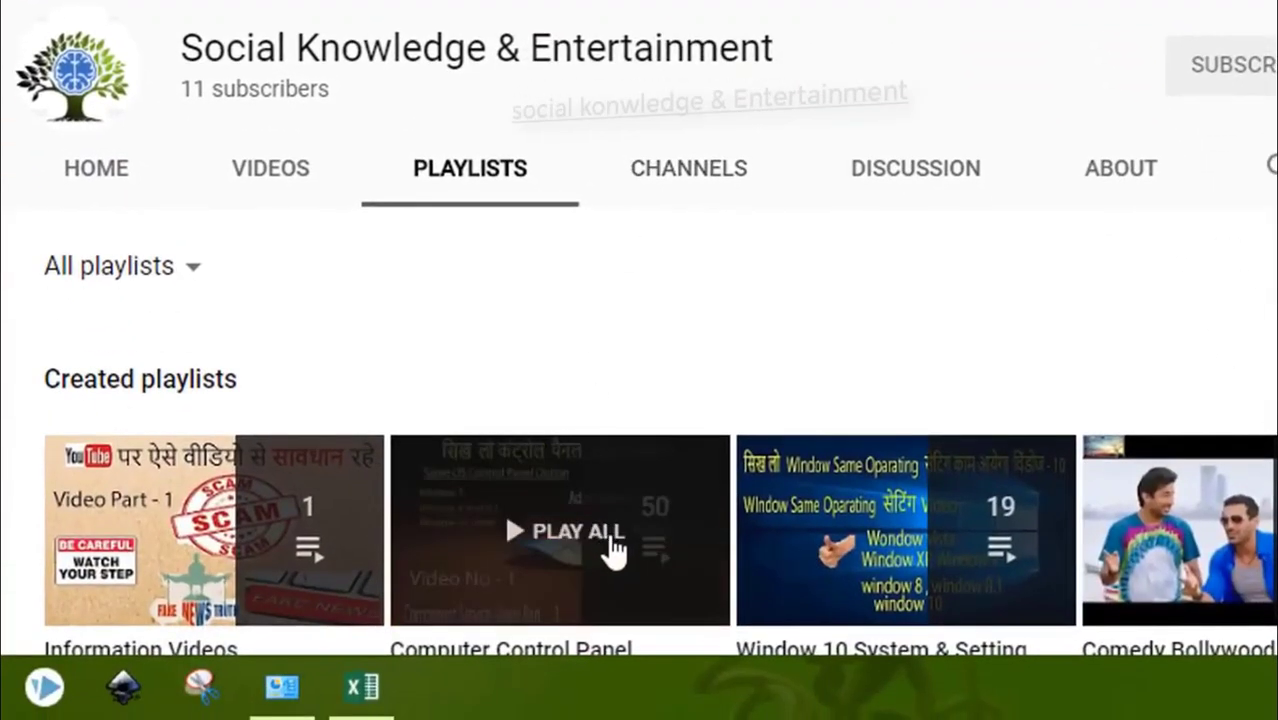
click(600, 548)
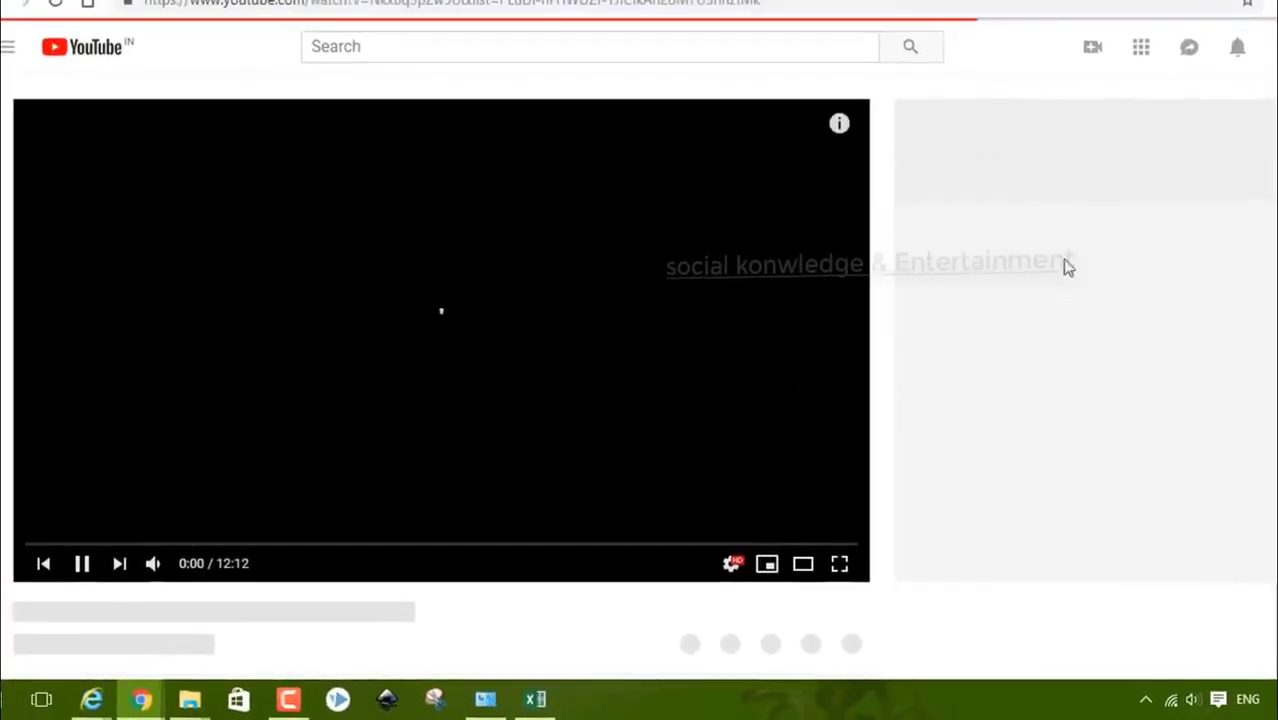
scroll(1110, 300, down, 5)
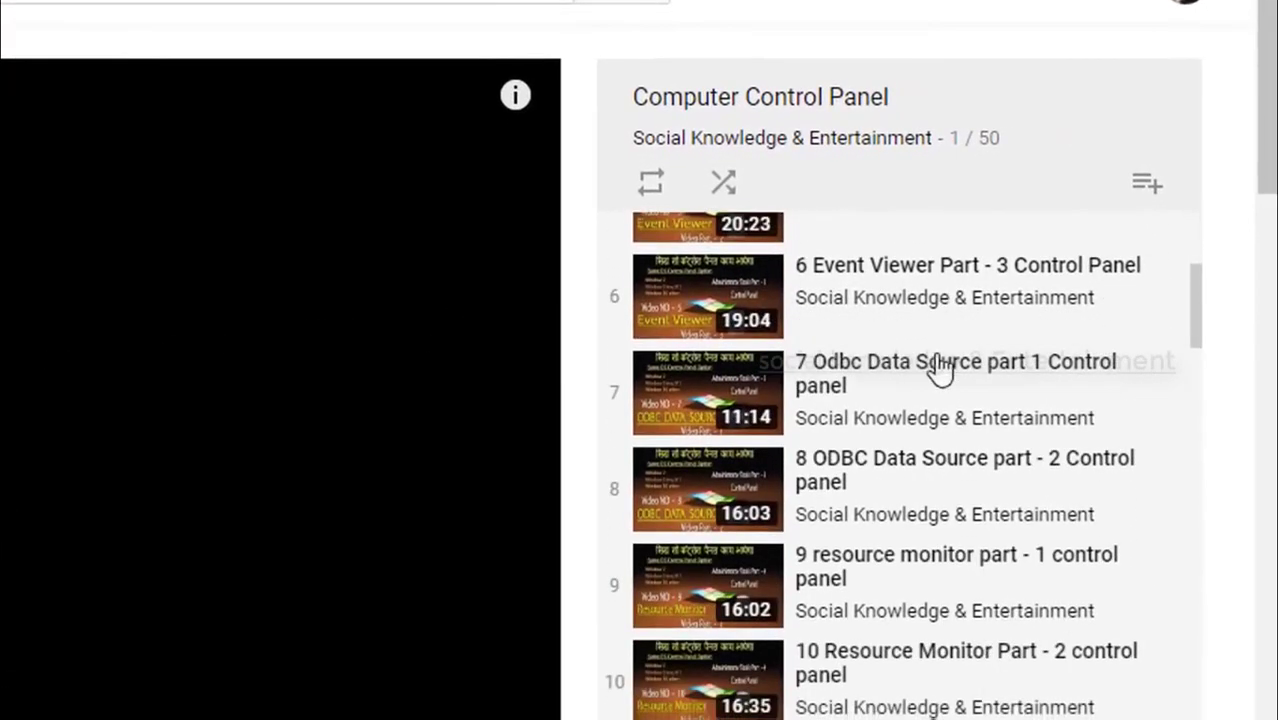
scroll(940, 368, down, 15)
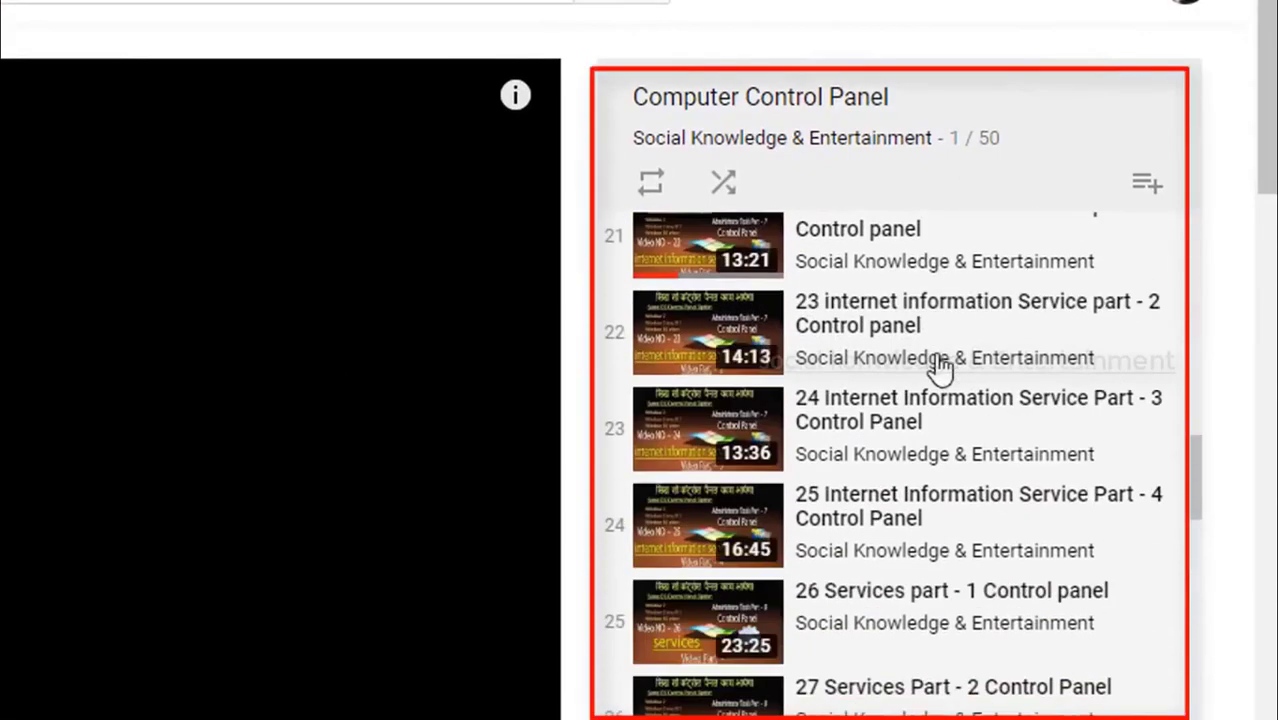
scroll(940, 368, up, 16)
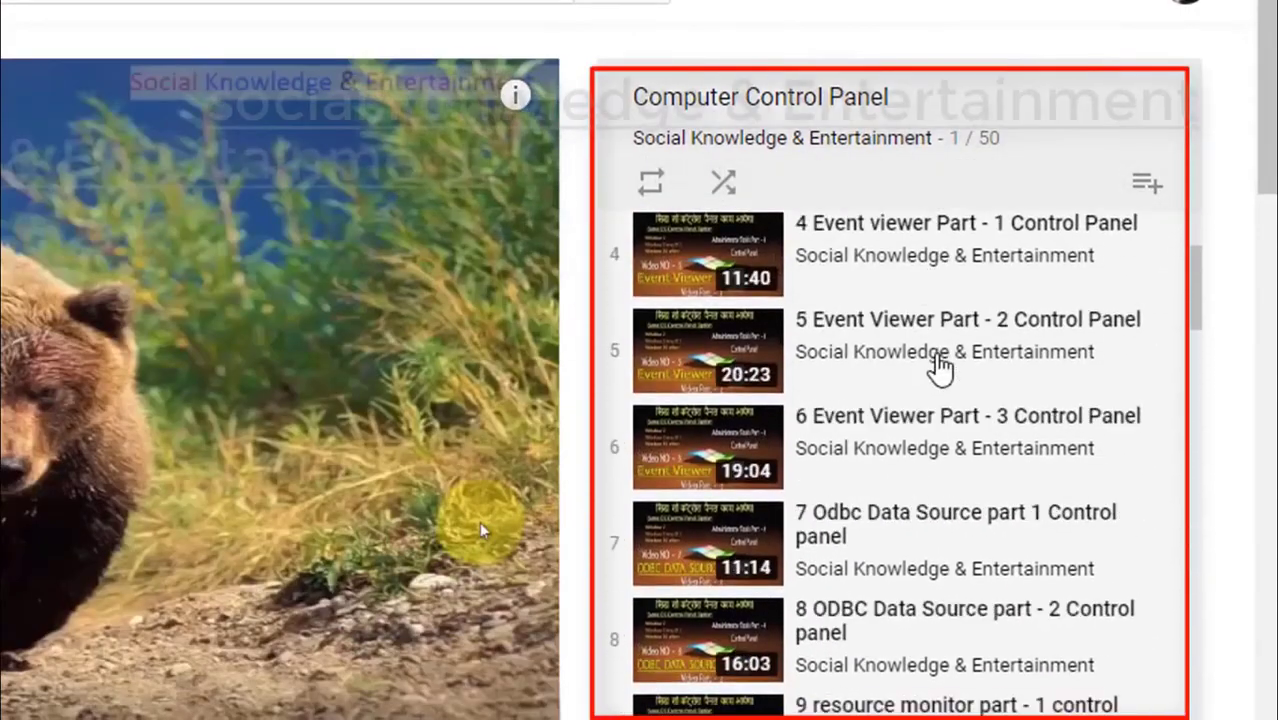
scroll(940, 368, up, 3)
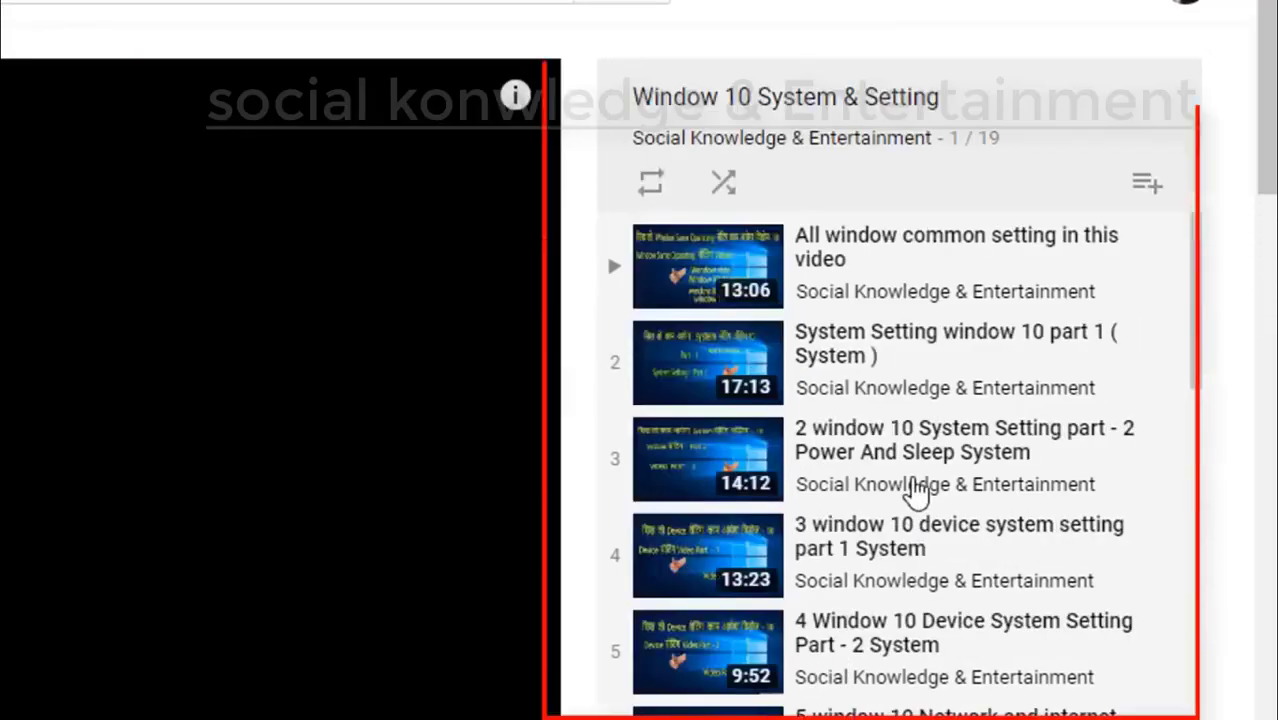
Look through the list of videos in the Window 10 System & Setting playlist.
scroll(915, 490, down, 7)
scroll(915, 490, up, 8)
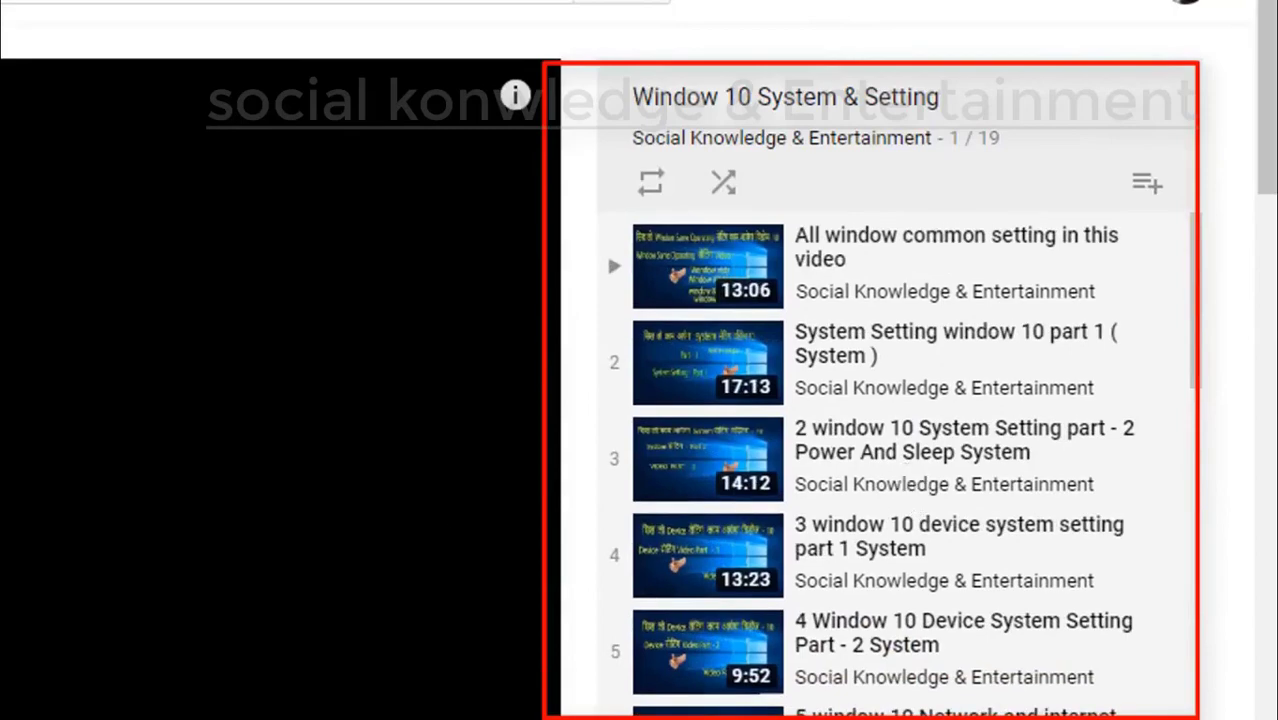